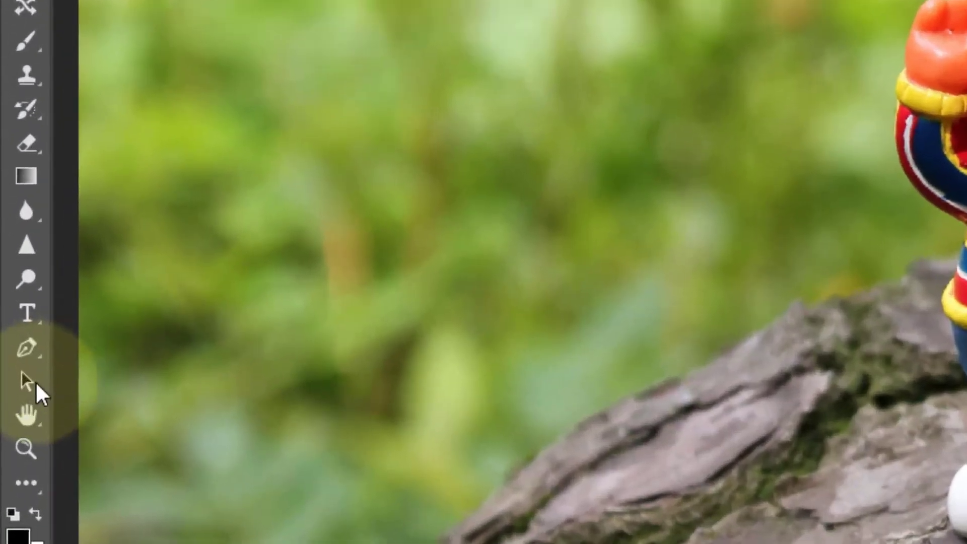
Start a Pen tool path on the tree trunk's upper edge just right of the toy figure.
{"action": "left_click", "coordinate": [10, 301]}
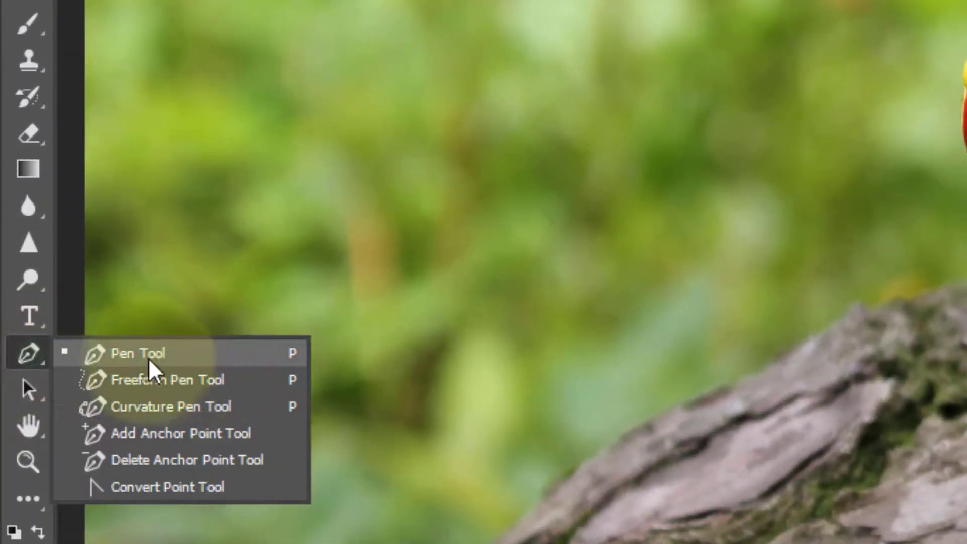
{"action": "left_click", "coordinate": [182, 361]}
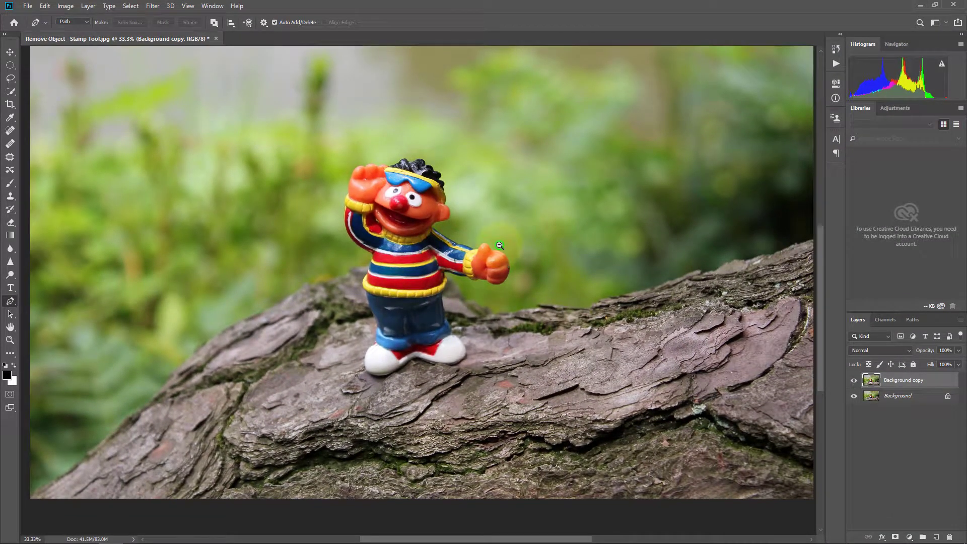
{"action": "left_click", "coordinate": [499, 245], "text": "alt"}
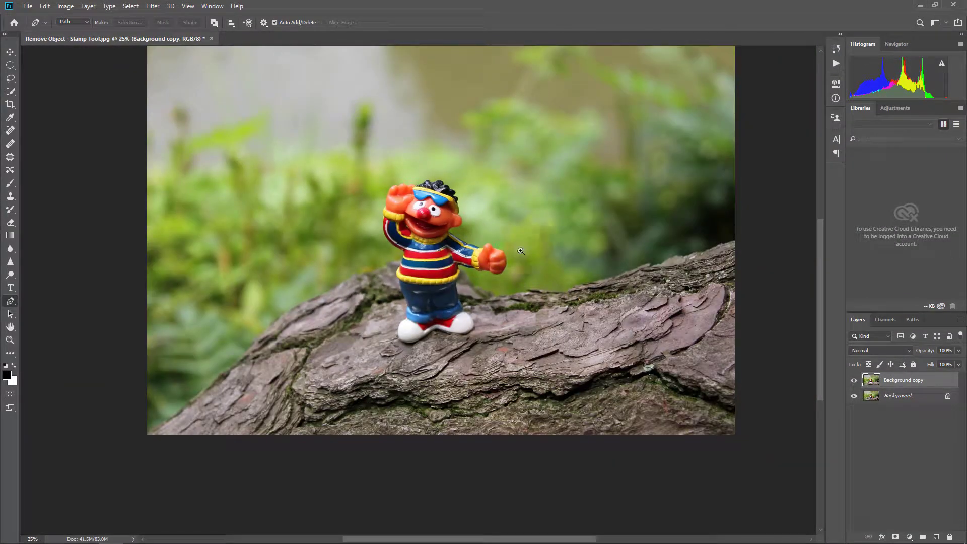
{"action": "left_click", "coordinate": [521, 251], "text": "ctrl"}
{"action": "left_click", "coordinate": [519, 320], "text": "ctrl"}
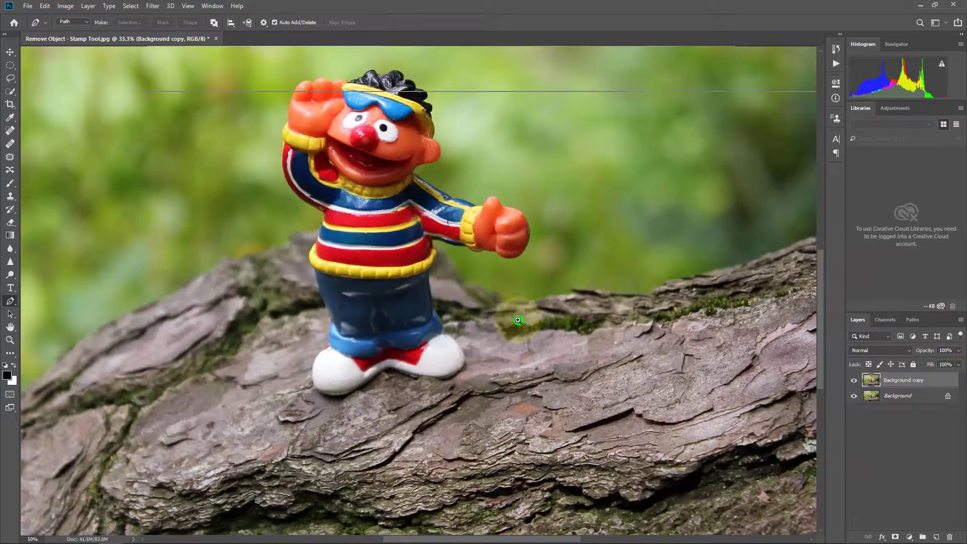
{"action": "left_click", "coordinate": [504, 307], "text": "ctrl"}
{"action": "left_click", "coordinate": [489, 294], "text": "ctrl"}
{"action": "left_click", "coordinate": [474, 282], "text": "ctrl"}
{"action": "left_click_drag", "start_coordinate": [474, 282], "coordinate": [449, 300]}
Continue the path up along the blurred trunk edge to the figure's sweater beneath the outstretched arm.
{"action": "left_click_drag", "start_coordinate": [341, 208], "coordinate": [499, 355]}
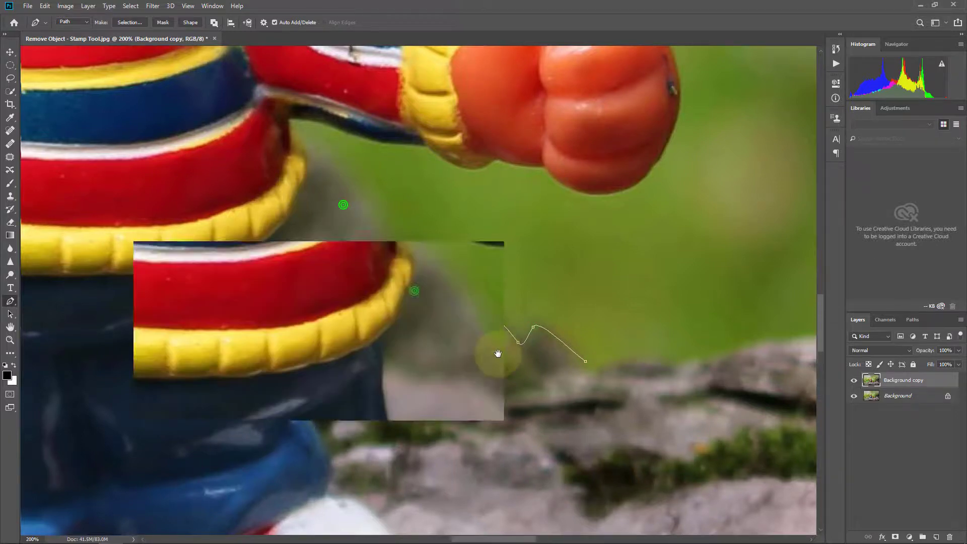
{"action": "left_click_drag", "start_coordinate": [479, 312], "coordinate": [461, 308]}
{"action": "left_click", "coordinate": [456, 277], "text": "alt"}
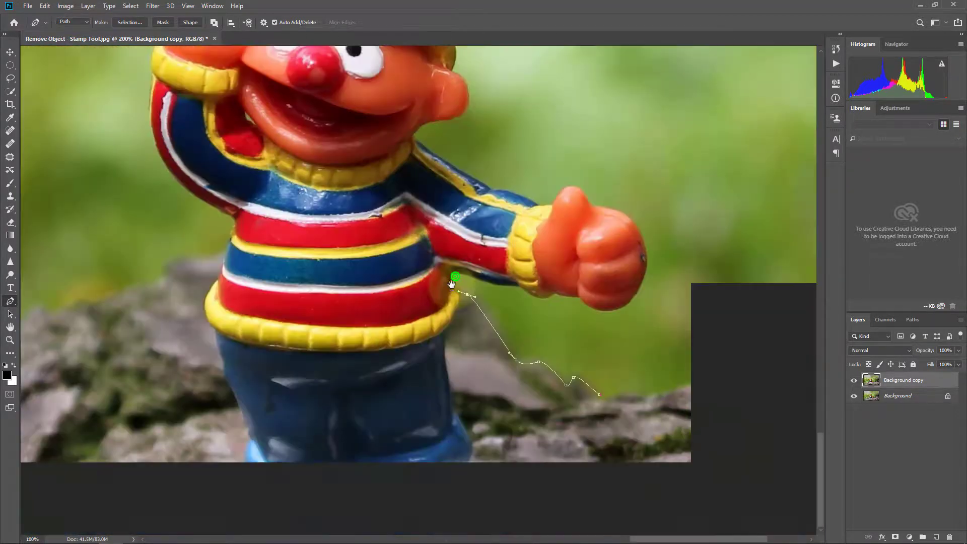
{"action": "left_click", "coordinate": [398, 250], "text": "ctrl"}
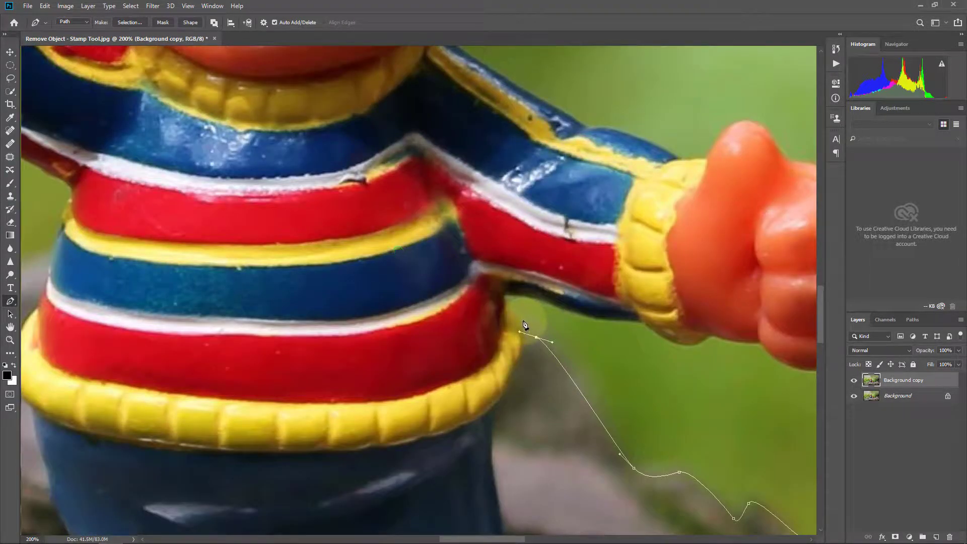
{"action": "left_click", "coordinate": [501, 267], "text": "alt"}
{"action": "left_click_drag", "start_coordinate": [403, 259], "coordinate": [506, 306]}
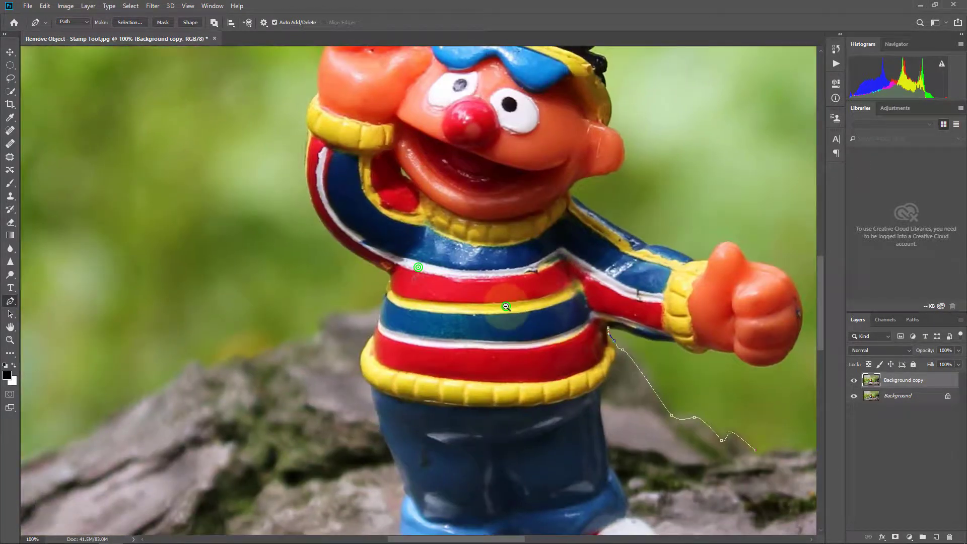
{"action": "left_click", "coordinate": [506, 307], "text": "alt"}
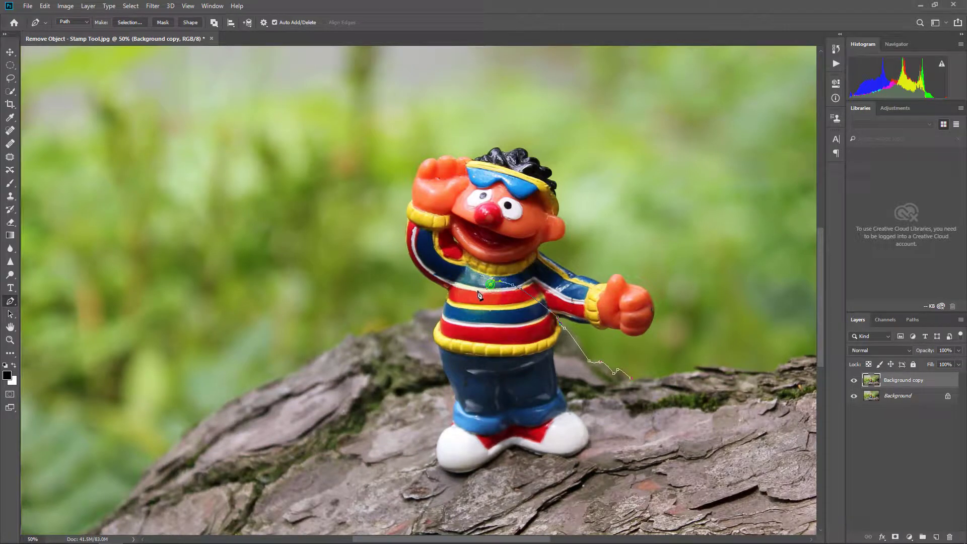
Carry the path across the figure's sweater and down along the trunk's upper edge on the figure's left.
{"action": "left_click", "coordinate": [433, 308], "text": "ctrl"}
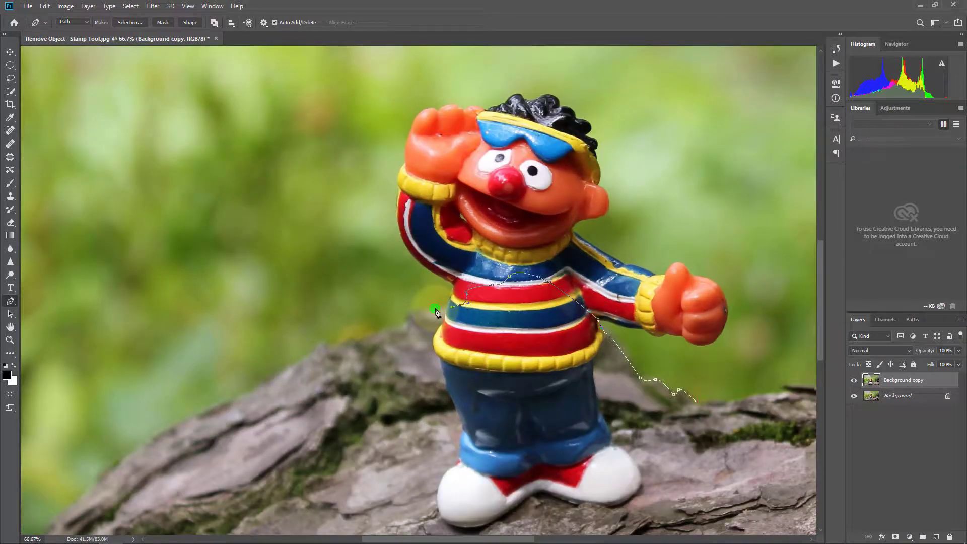
{"action": "left_click", "coordinate": [418, 303], "text": "ctrl"}
{"action": "left_click", "coordinate": [418, 302], "text": "ctrl"}
{"action": "left_click_drag", "start_coordinate": [378, 351], "coordinate": [326, 371]}
{"action": "left_click_drag", "start_coordinate": [199, 425], "coordinate": [366, 257]}
{"action": "left_click", "coordinate": [366, 257], "text": "ctrl+alt"}
{"action": "left_click", "coordinate": [366, 257], "text": "ctrl+alt"}
{"action": "left_click", "coordinate": [369, 256], "text": "ctrl+alt"}
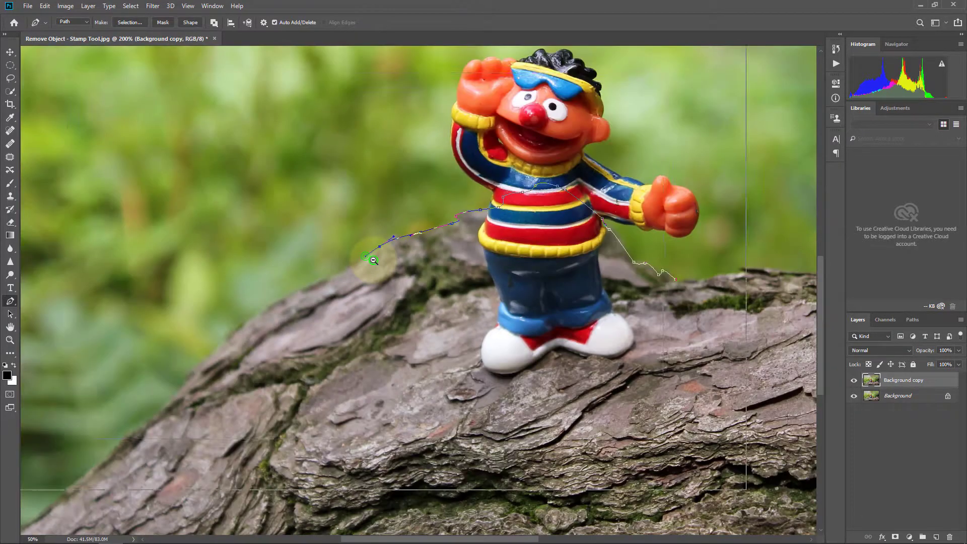
Route the path loosely over the bark below the figure's feet and close it at its starting anchor point.
{"action": "left_click", "coordinate": [373, 260], "text": "ctrl+alt"}
{"action": "left_click", "coordinate": [374, 260], "text": "ctrl+alt"}
{"action": "left_click", "coordinate": [391, 280], "text": "ctrl"}
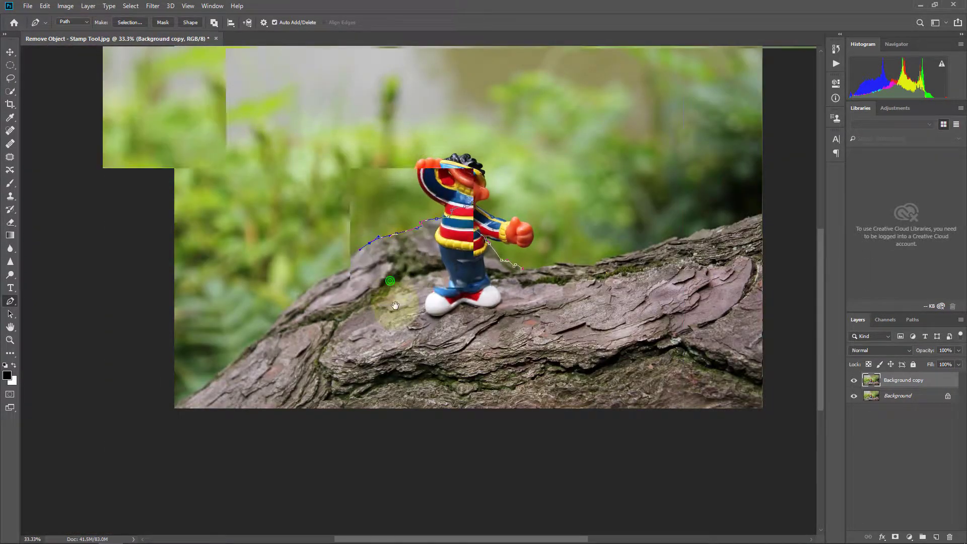
{"action": "left_click_drag", "start_coordinate": [388, 313], "coordinate": [304, 299]}
{"action": "left_click", "coordinate": [231, 301]}
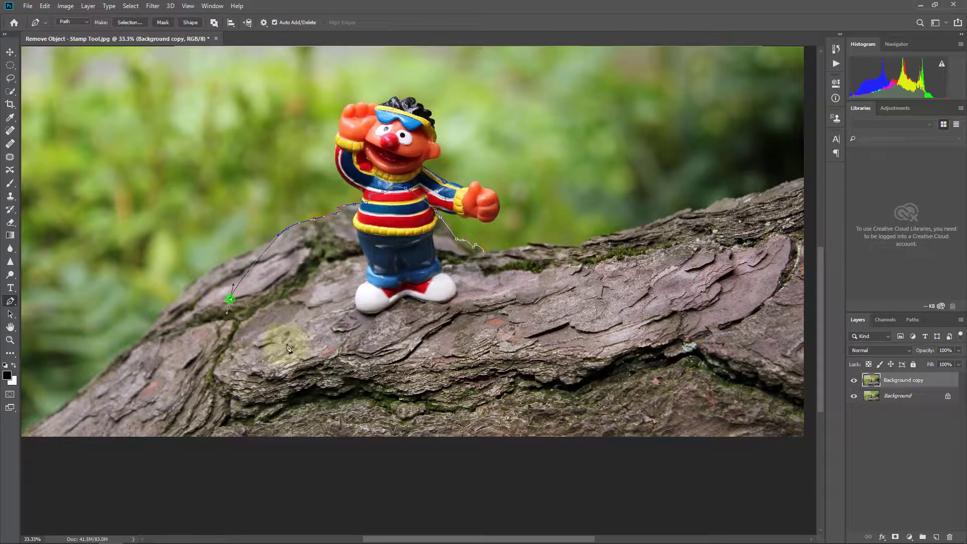
{"action": "left_click", "coordinate": [358, 352]}
{"action": "left_click", "coordinate": [534, 328]}
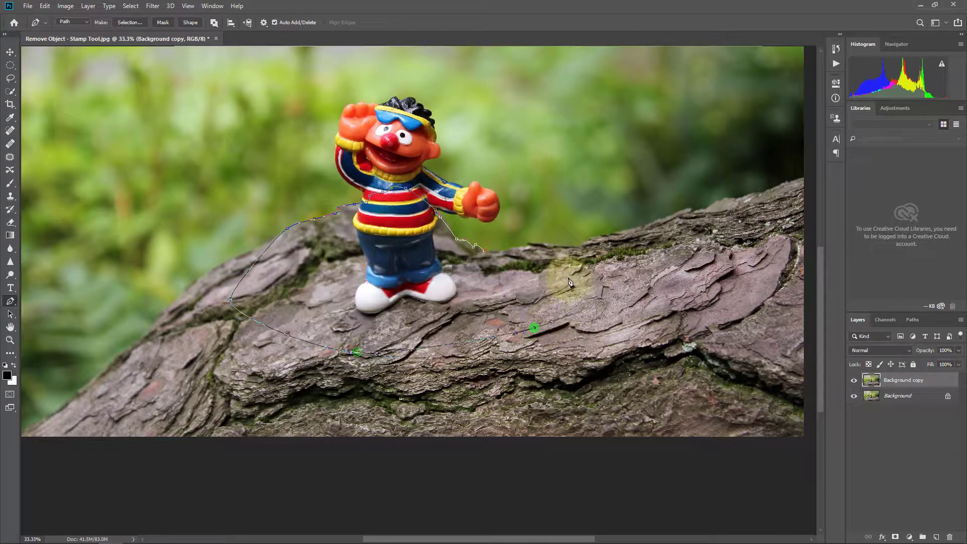
{"action": "left_click", "coordinate": [534, 266]}
{"action": "left_click", "coordinate": [491, 257], "text": "ctrl"}
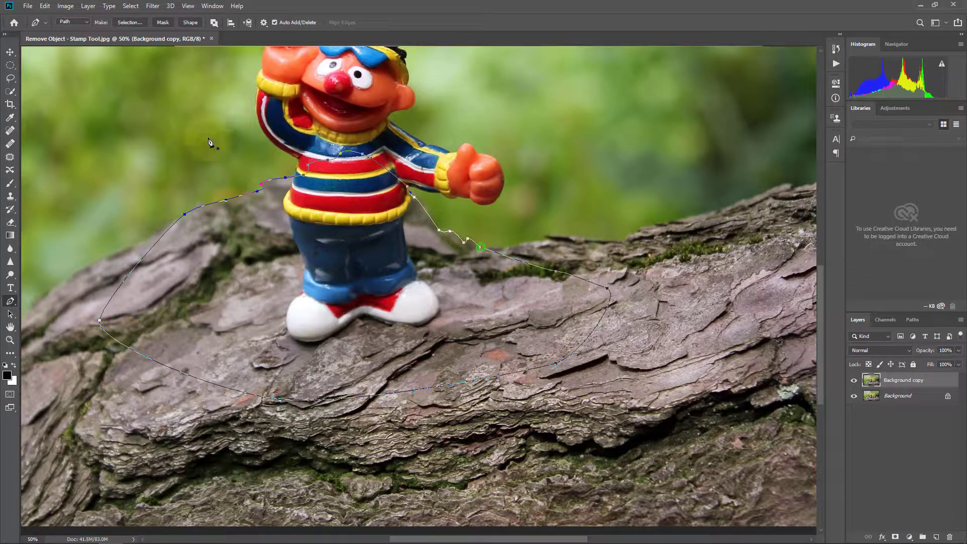
Convert the closed path into a new anti-aliased selection with a feather radius of 3 pixels.
{"action": "left_click", "coordinate": [433, 249], "text": "ctrl+alt"}
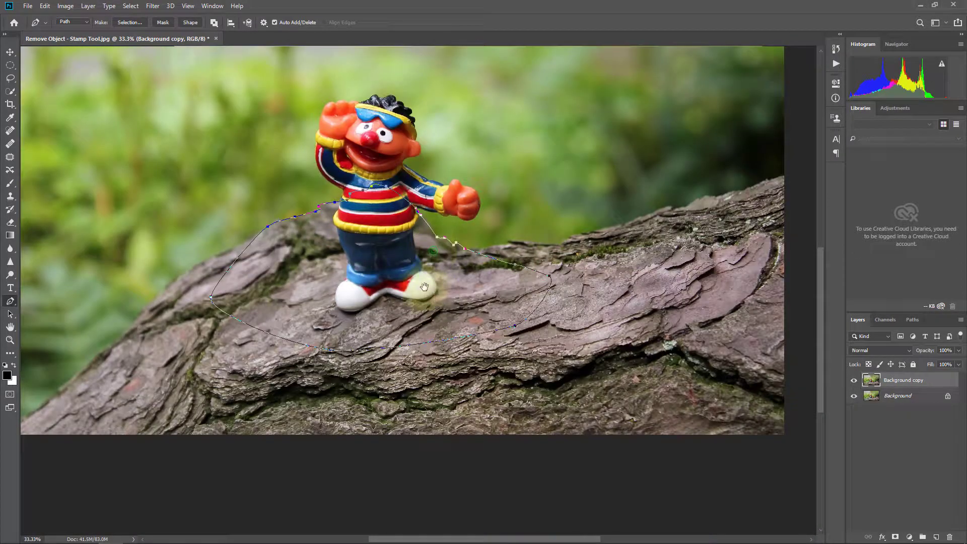
{"action": "left_click_drag", "start_coordinate": [404, 252], "coordinate": [399, 291]}
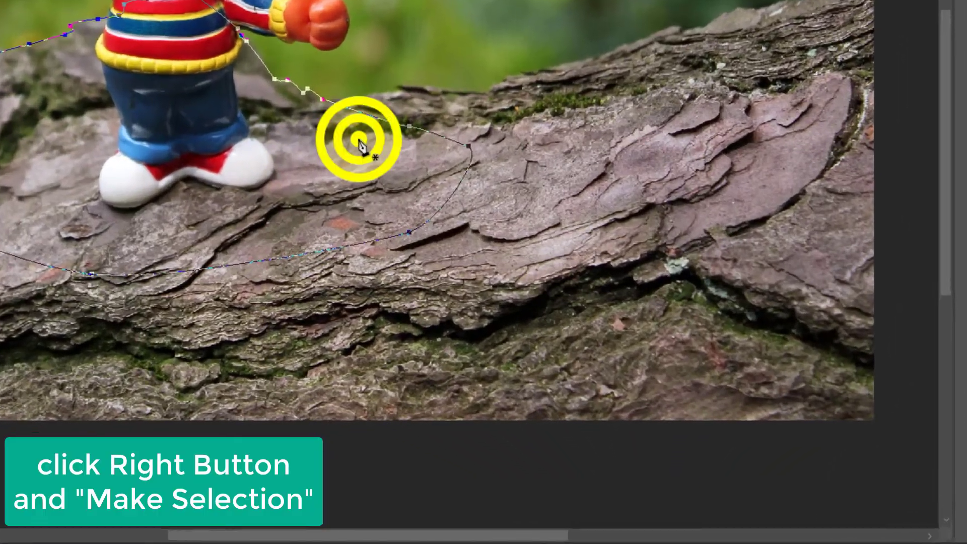
{"action": "right_click", "coordinate": [360, 141]}
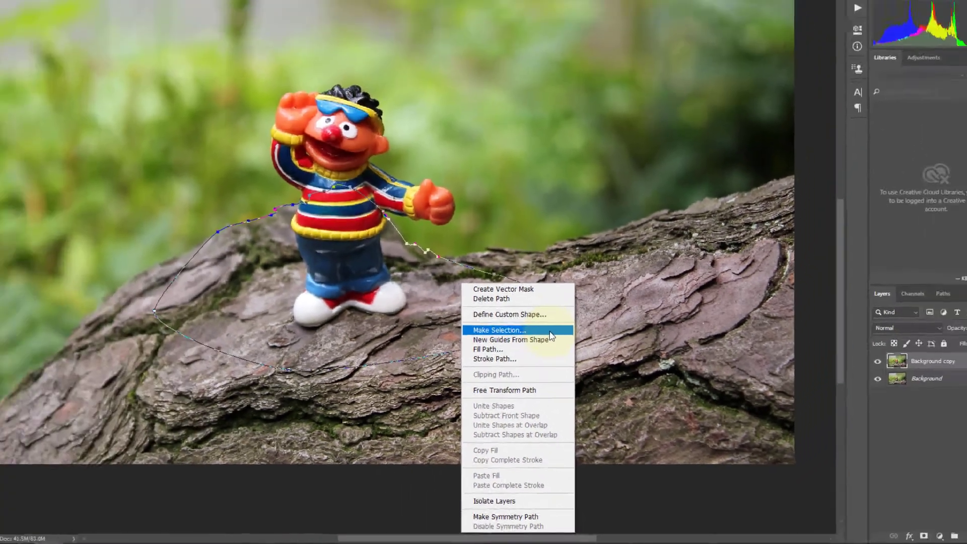
{"action": "left_click", "coordinate": [421, 196]}
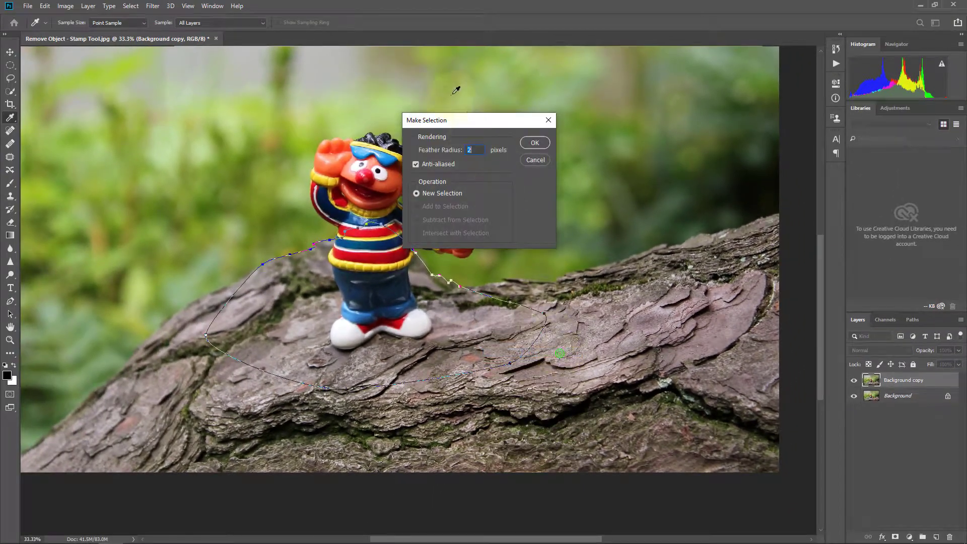
{"action": "left_click_drag", "start_coordinate": [463, 119], "coordinate": [553, 142]}
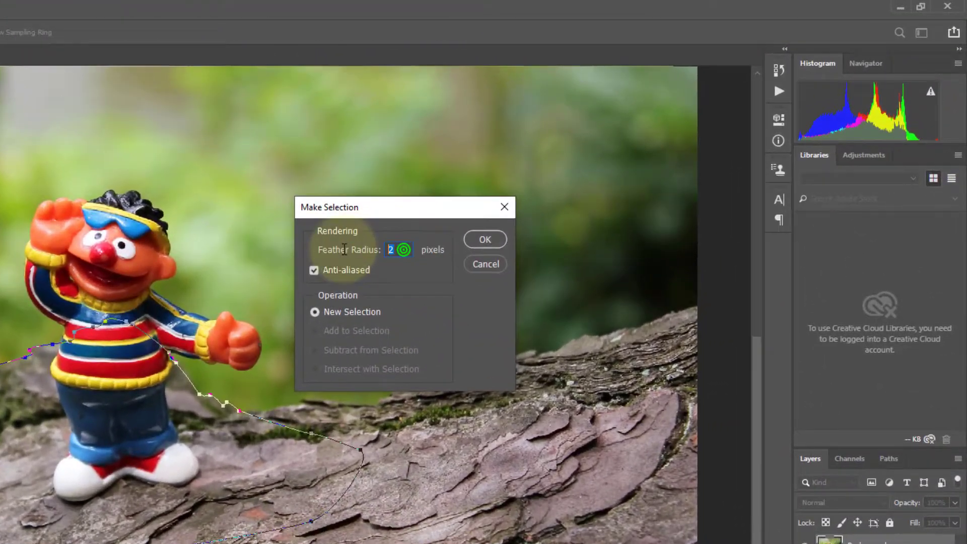
{"action": "type", "text": "3"}
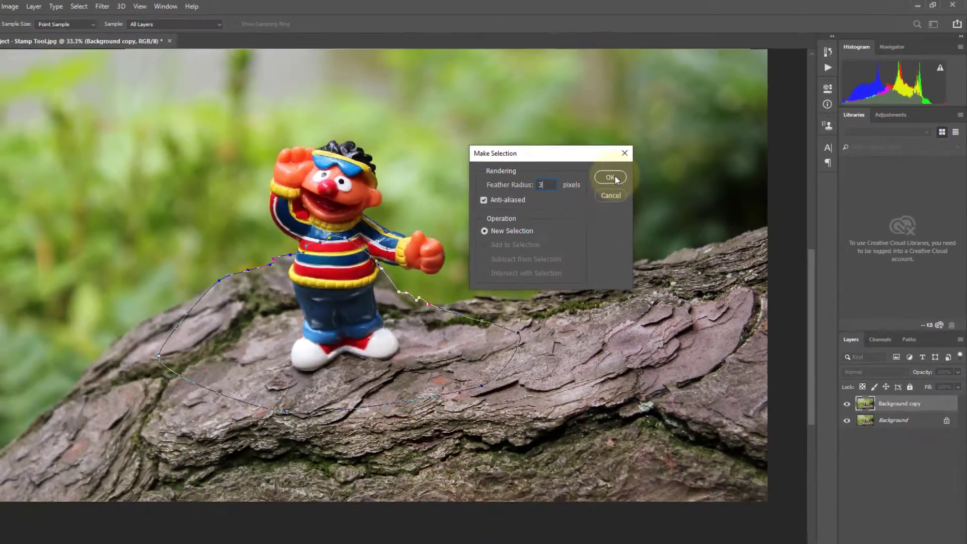
{"action": "left_click", "coordinate": [484, 239]}
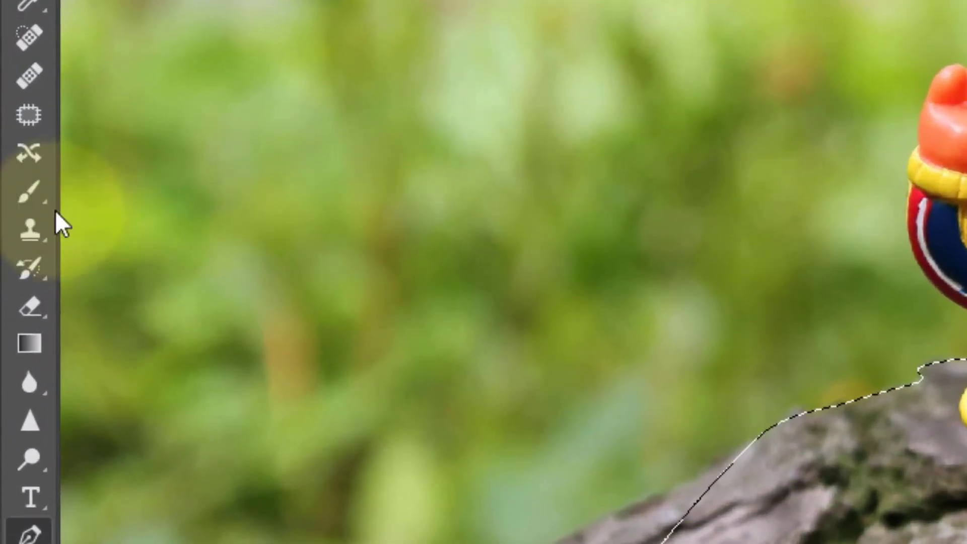
With the Clone Stamp tool and a brush of about 400 px, clone bark from right of the figure over its shoes.
{"action": "left_click", "coordinate": [11, 196]}
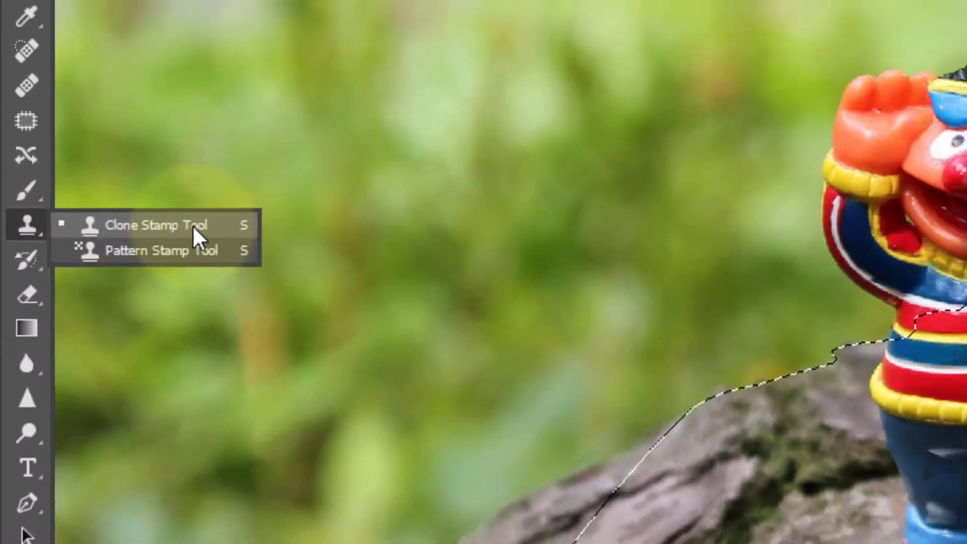
{"action": "left_click", "coordinate": [166, 230]}
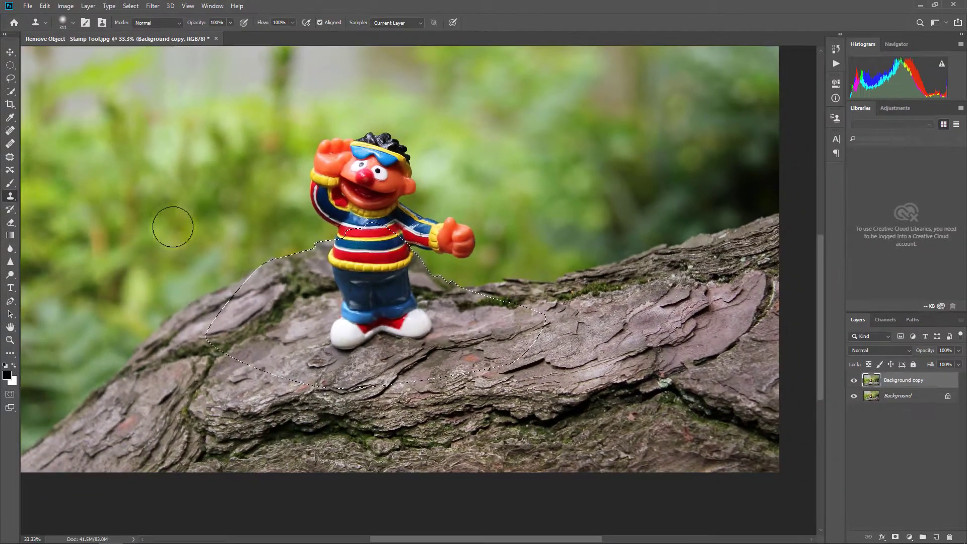
{"action": "left_click", "coordinate": [497, 362], "text": "alt"}
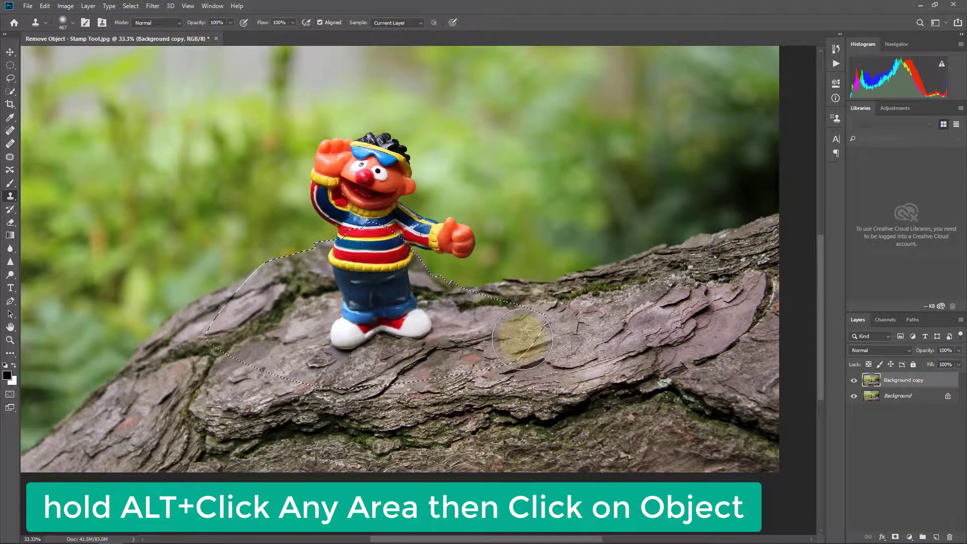
{"action": "left_click_drag", "start_coordinate": [521, 344], "coordinate": [516, 343]}
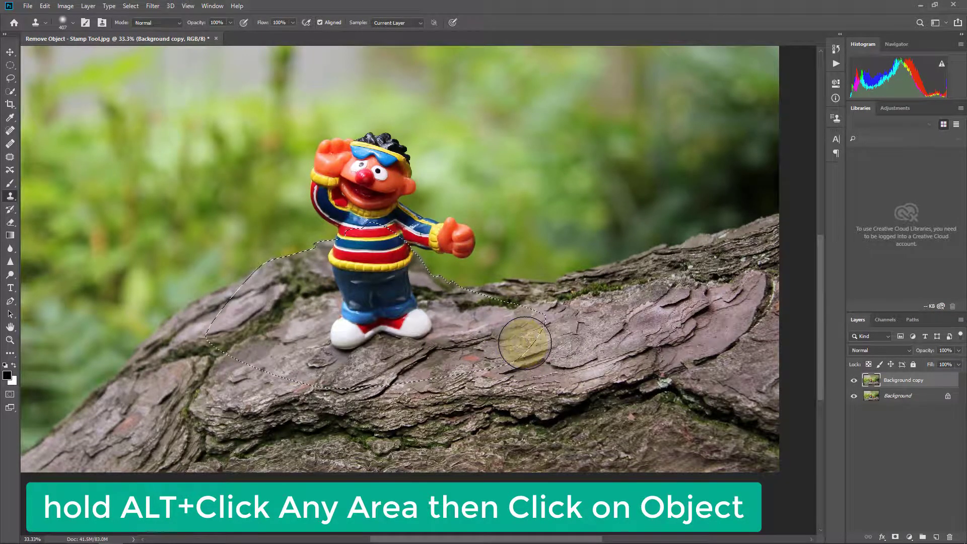
{"action": "left_click", "coordinate": [515, 339], "text": "alt"}
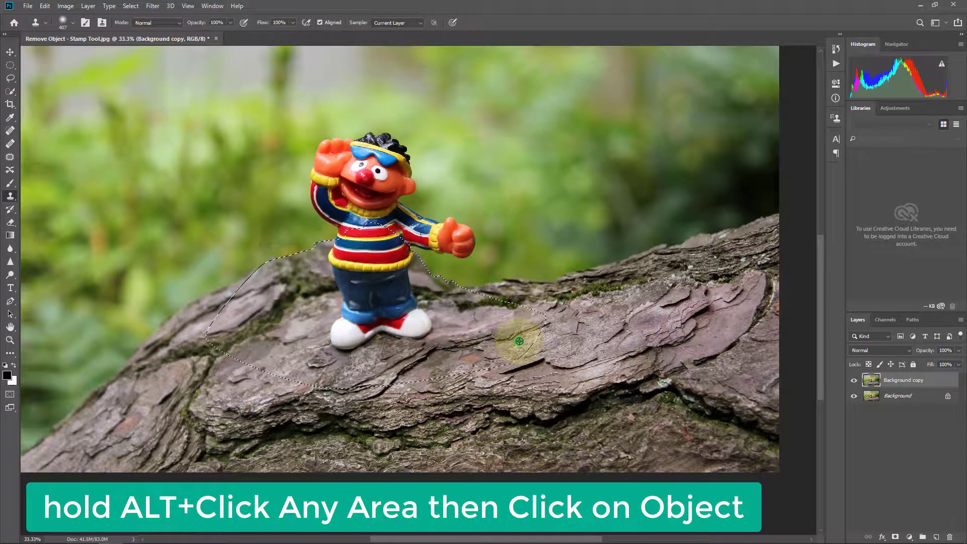
{"action": "left_click_drag", "start_coordinate": [421, 323], "coordinate": [353, 334]}
Sample bark left of the figure and clone it over the lower trousers, reducing the brush to about 269 px.
{"action": "left_click", "coordinate": [266, 351], "text": "alt"}
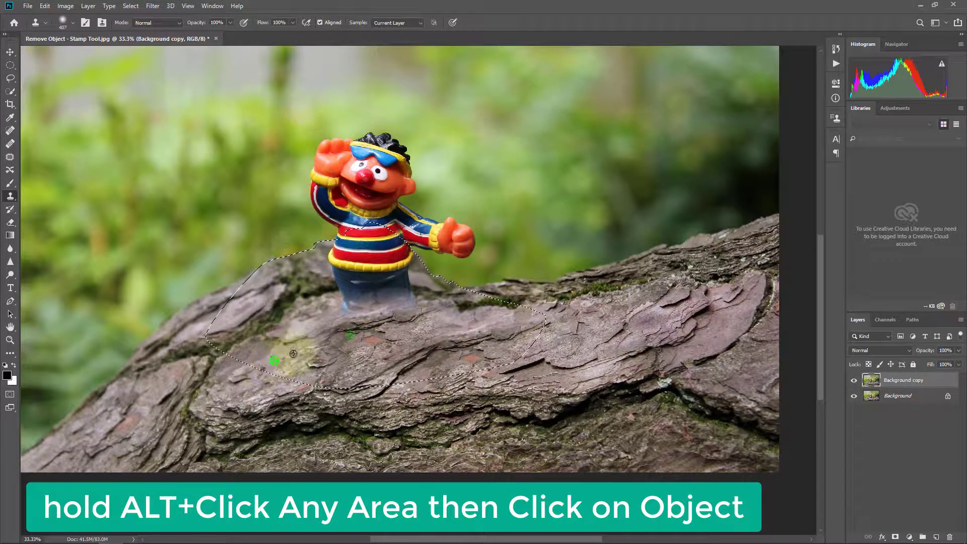
{"action": "left_click", "coordinate": [358, 317]}
{"action": "right_click", "coordinate": [345, 343], "text": "alt"}
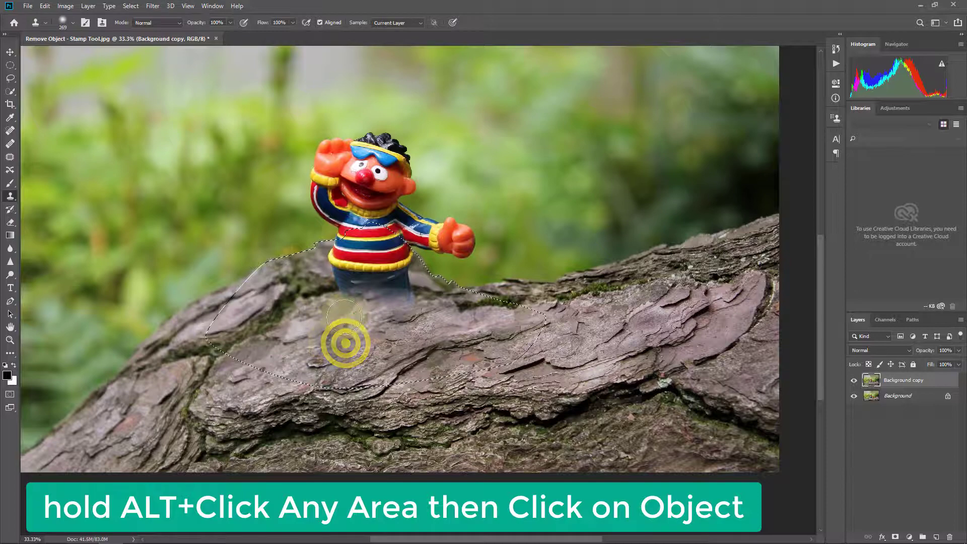
{"action": "left_click_drag", "start_coordinate": [350, 313], "coordinate": [372, 304]}
Sample the mossy crack left of the figure and clone it across the trousers with a smaller brush of about 128 px.
{"action": "left_click", "coordinate": [372, 304], "text": "ctrl"}
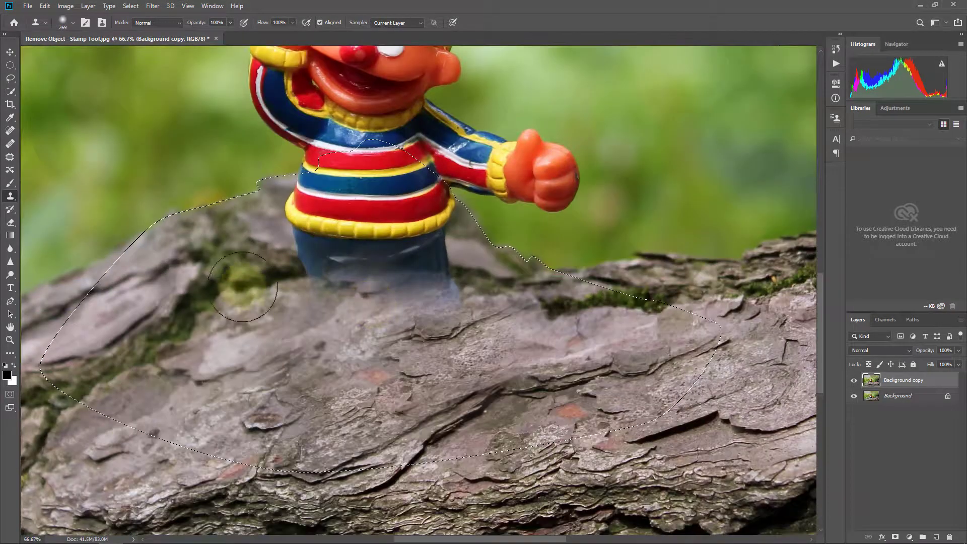
{"action": "left_click", "coordinate": [228, 276], "text": "alt"}
{"action": "left_click", "coordinate": [296, 269]}
{"action": "left_click", "coordinate": [326, 271]}
{"action": "left_click", "coordinate": [345, 276]}
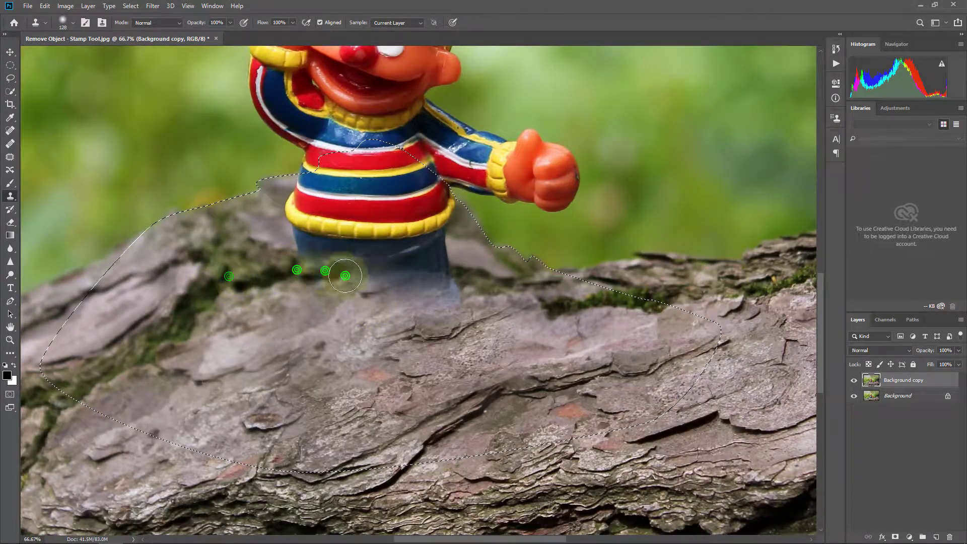
{"action": "left_click", "coordinate": [377, 276]}
{"action": "left_click", "coordinate": [401, 277]}
{"action": "left_click", "coordinate": [412, 277]}
{"action": "left_click", "coordinate": [444, 277]}
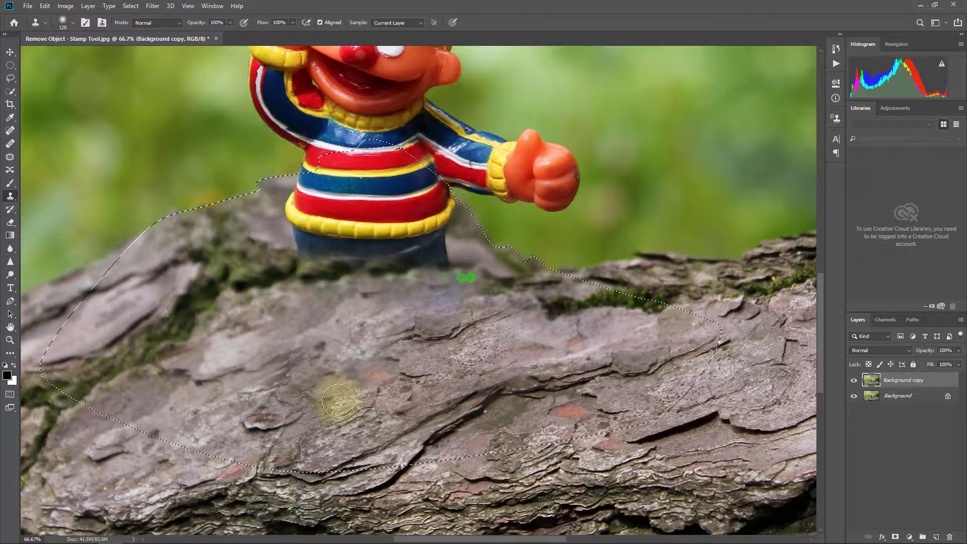
Enlarge the brush to about 276 px and clone bark over the patch below the trousers and the sweater's upper selected part.
{"action": "mouse_move", "coordinate": [346, 417]}
{"action": "left_mouse_down"}
{"action": "mouse_move", "coordinate": [374, 420]}
{"action": "mouse_move", "coordinate": [378, 395]}
{"action": "left_mouse_up"}
{"action": "left_click", "coordinate": [375, 420], "text": "alt"}
{"action": "left_click", "coordinate": [363, 314]}
{"action": "left_click", "coordinate": [316, 187]}
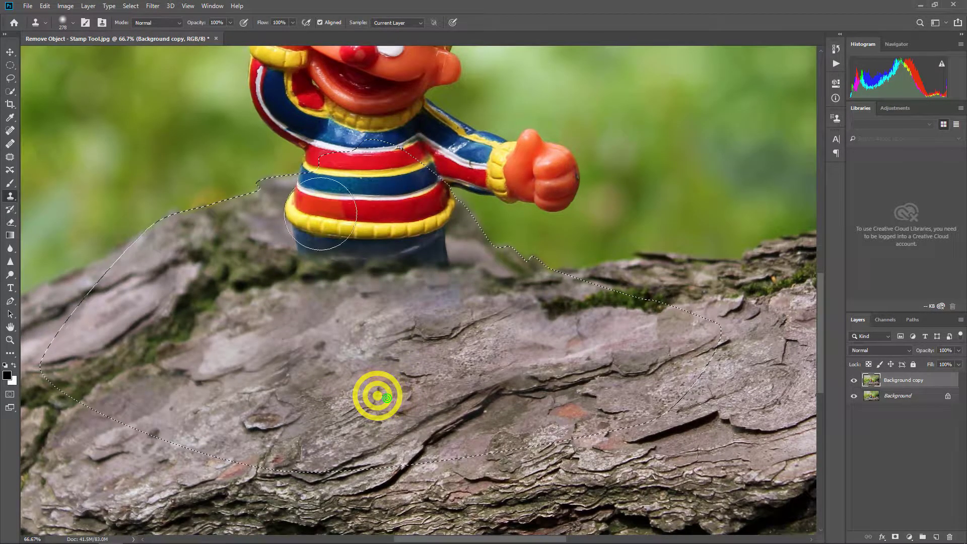
{"action": "left_click", "coordinate": [359, 180]}
{"action": "left_click", "coordinate": [384, 171]}
{"action": "left_click", "coordinate": [399, 170]}
{"action": "left_click", "coordinate": [416, 170]}
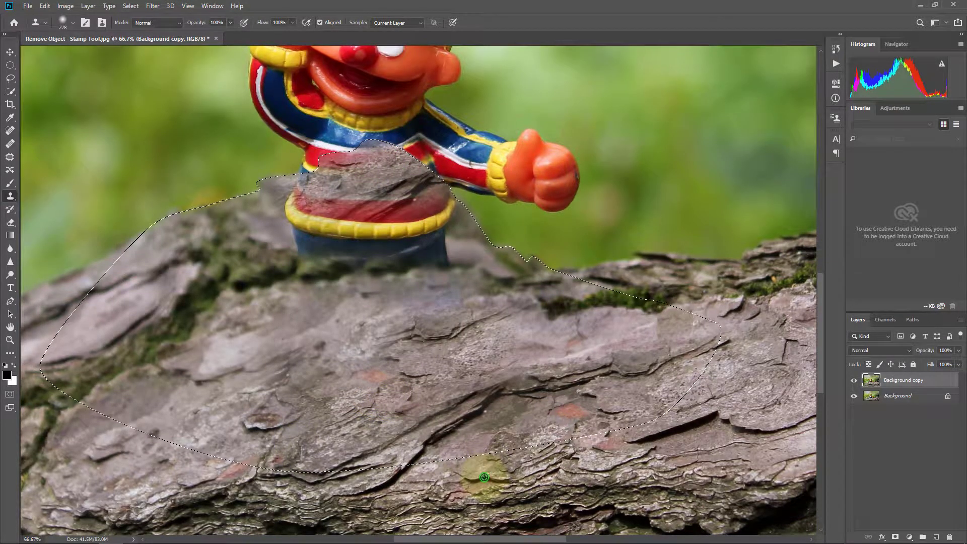
Clone layered bark from the lower trunk across the sweater's lower stripes and yellow hem inside the selection.
{"action": "left_click", "coordinate": [310, 208]}
{"action": "left_click", "coordinate": [369, 209]}
{"action": "left_click", "coordinate": [406, 203]}
{"action": "left_click", "coordinate": [432, 201]}
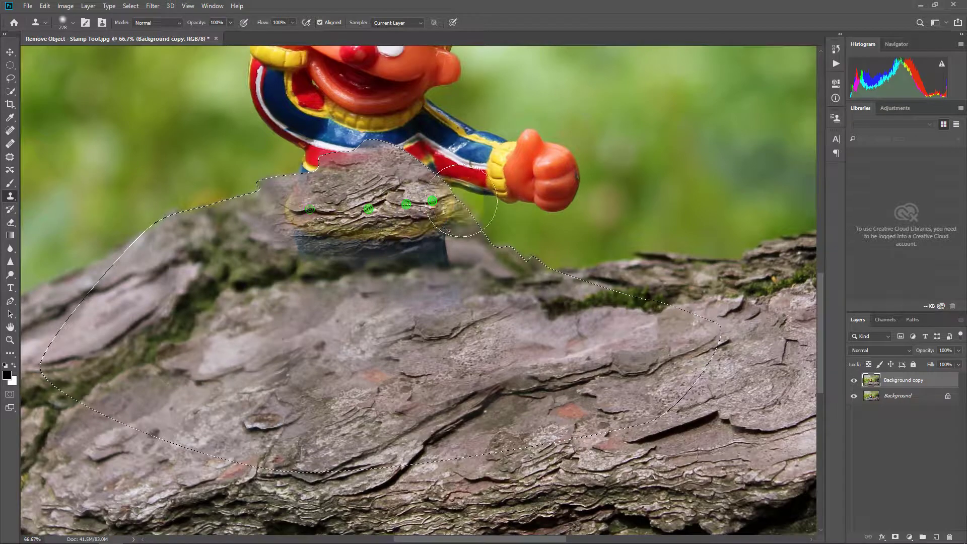
Clone trunk bark over the remaining sweater stripes and yellow hem inside the selection, enlarging the brush to about 326 px.
{"action": "left_click", "coordinate": [405, 373], "text": "alt"}
{"action": "left_click", "coordinate": [353, 195]}
{"action": "left_click", "coordinate": [402, 187]}
{"action": "left_click", "coordinate": [412, 323], "text": "alt"}
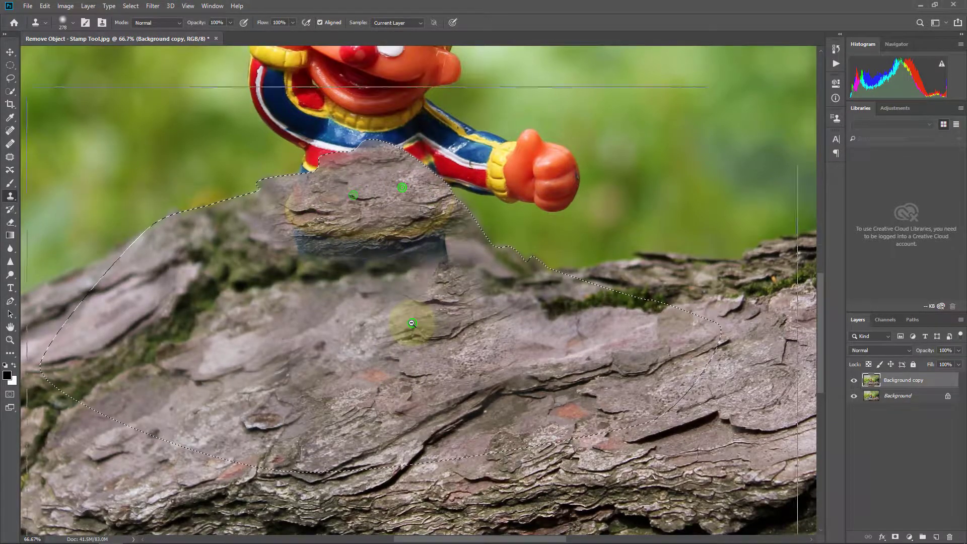
{"action": "left_click", "coordinate": [412, 323], "text": "alt"}
{"action": "left_click", "coordinate": [412, 323], "text": "alt"}
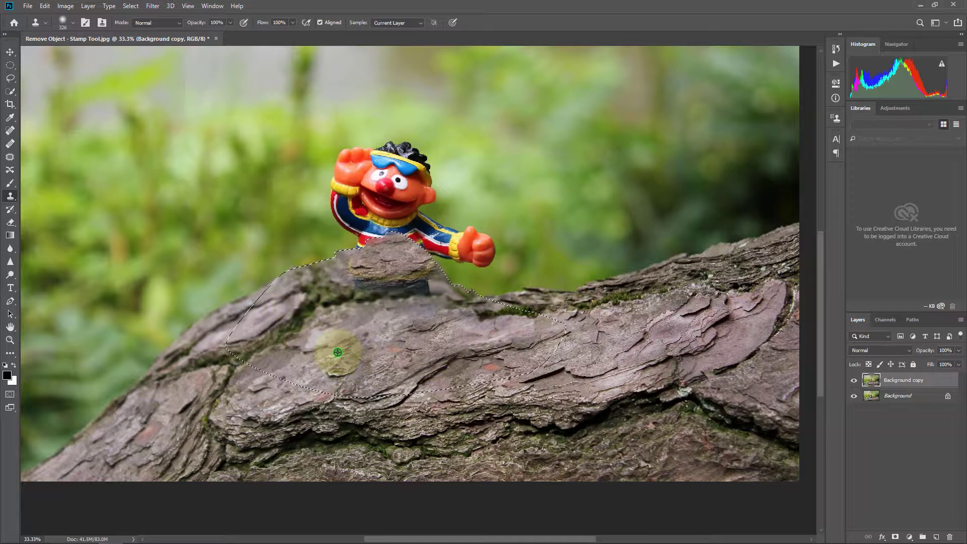
{"action": "left_click", "coordinate": [348, 264]}
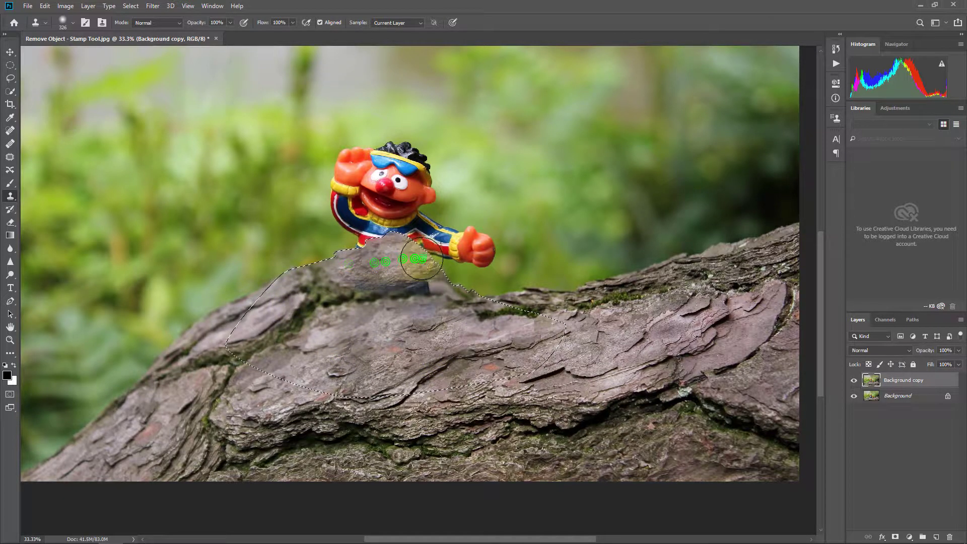
Reduce the brush to about 158 px and clone bark over the remaining blue trouser strip beneath the hump.
{"action": "scroll", "coordinate": [393, 323], "scroll_direction": "up", "scroll_amount": 1}
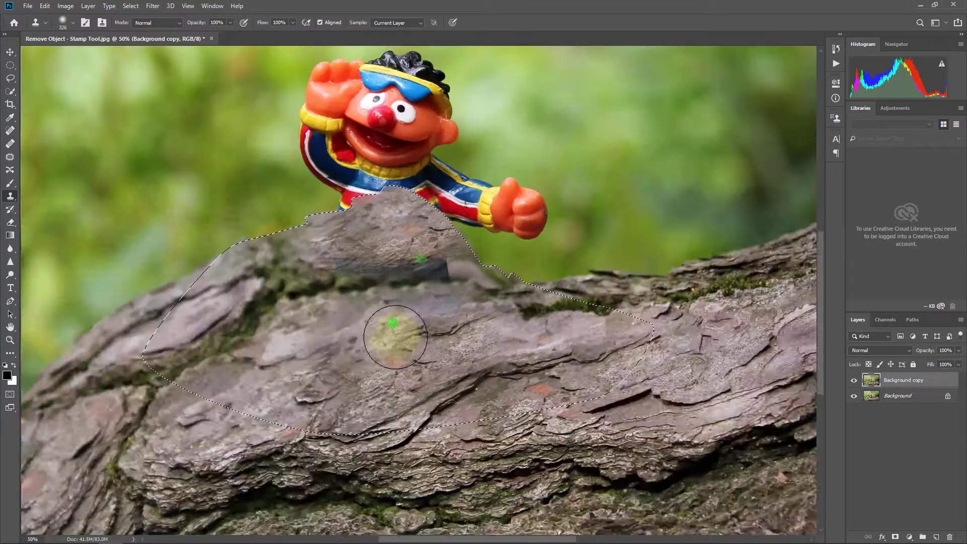
{"action": "left_click_drag", "start_coordinate": [358, 337], "coordinate": [357, 339]}
{"action": "left_click", "coordinate": [357, 338], "text": "alt"}
{"action": "left_click_drag", "start_coordinate": [353, 257], "coordinate": [442, 254]}
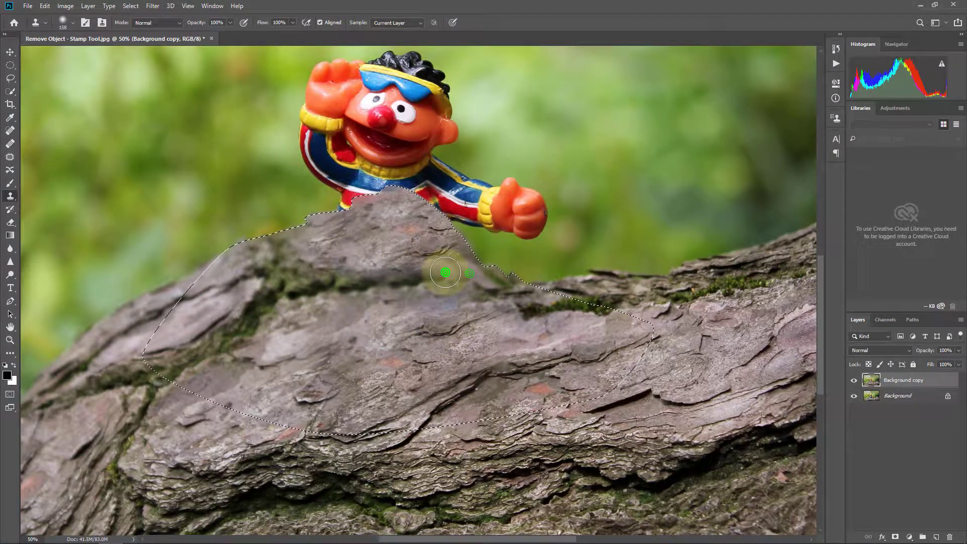
Sample the moss patch to the right of the hump and clone it along the blurred seam and the selection's right edge.
{"action": "scroll", "coordinate": [384, 296], "scroll_direction": "up", "scroll_amount": 1}
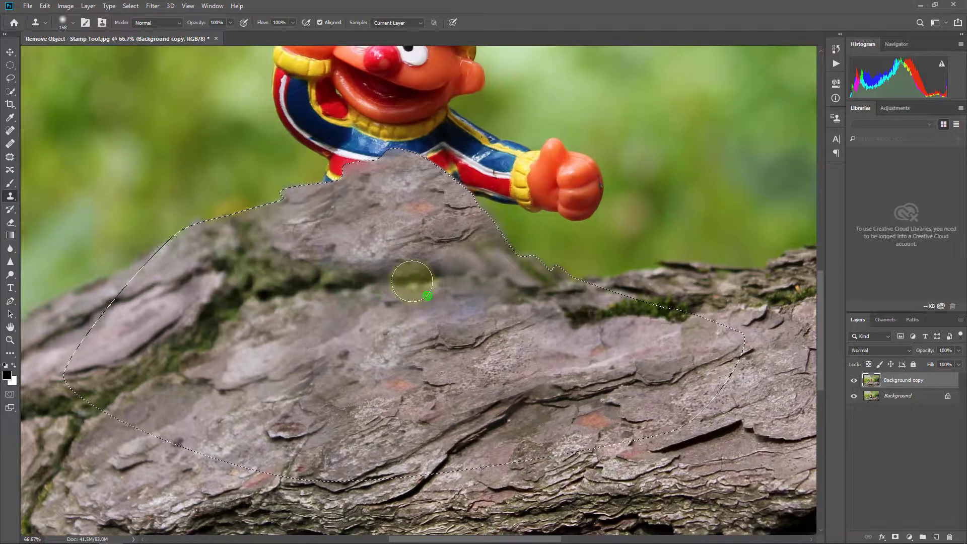
{"action": "left_click", "coordinate": [593, 312], "text": "alt"}
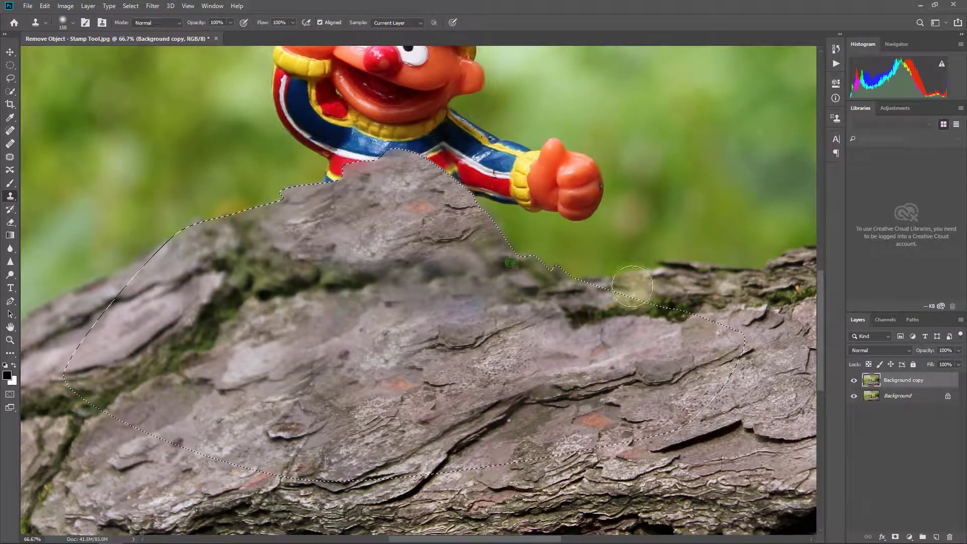
{"action": "left_click", "coordinate": [638, 310], "text": "alt"}
{"action": "left_click", "coordinate": [517, 252]}
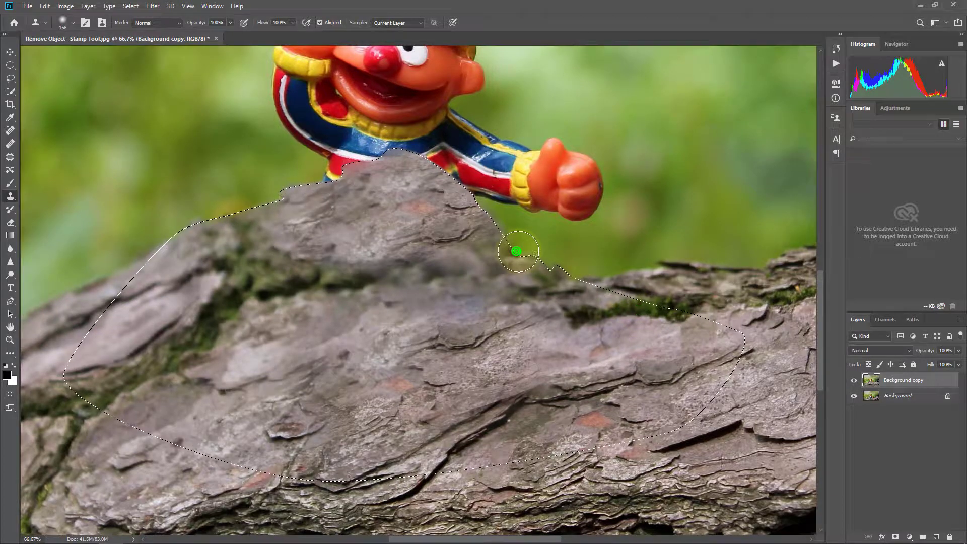
{"action": "left_click", "coordinate": [637, 309], "text": "alt"}
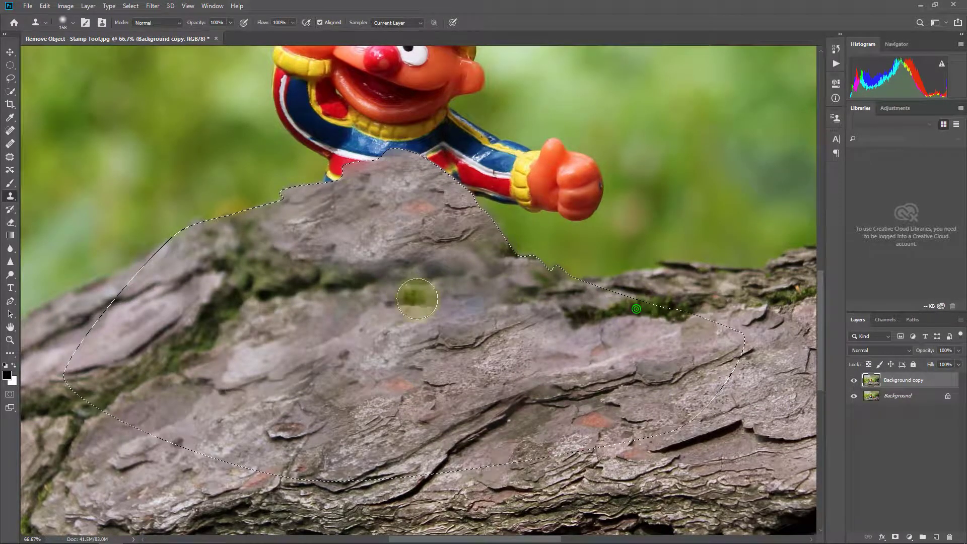
Sample bark within the hump and clone it over the red and yellow remnants along its upper-left edge.
{"action": "left_click", "coordinate": [395, 194], "text": "alt"}
{"action": "left_click", "coordinate": [377, 171]}
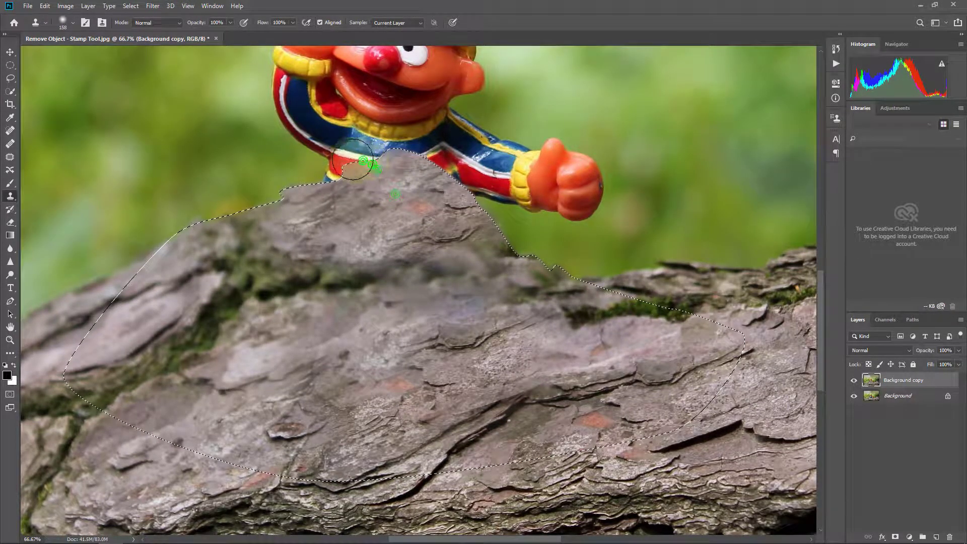
{"action": "left_click", "coordinate": [380, 203], "text": "alt"}
{"action": "left_click", "coordinate": [319, 189]}
{"action": "left_click", "coordinate": [353, 205], "text": "alt"}
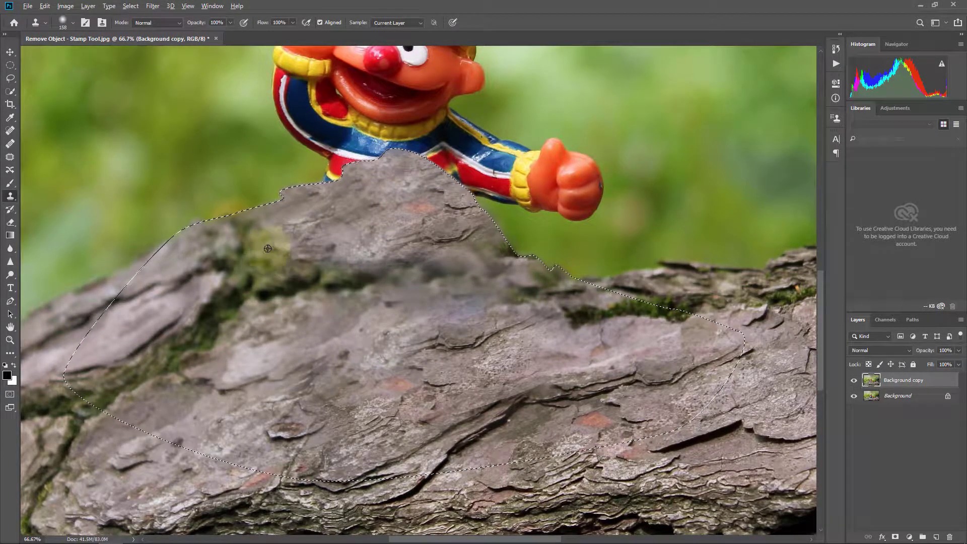
Retouch the blurred bark below the mossy crack in the middle of the trunk with cloned texture.
{"action": "left_click", "coordinate": [250, 255], "text": "alt"}
{"action": "left_click", "coordinate": [381, 347]}
{"action": "scroll", "coordinate": [385, 347], "scroll_direction": "down", "scroll_amount": 2}
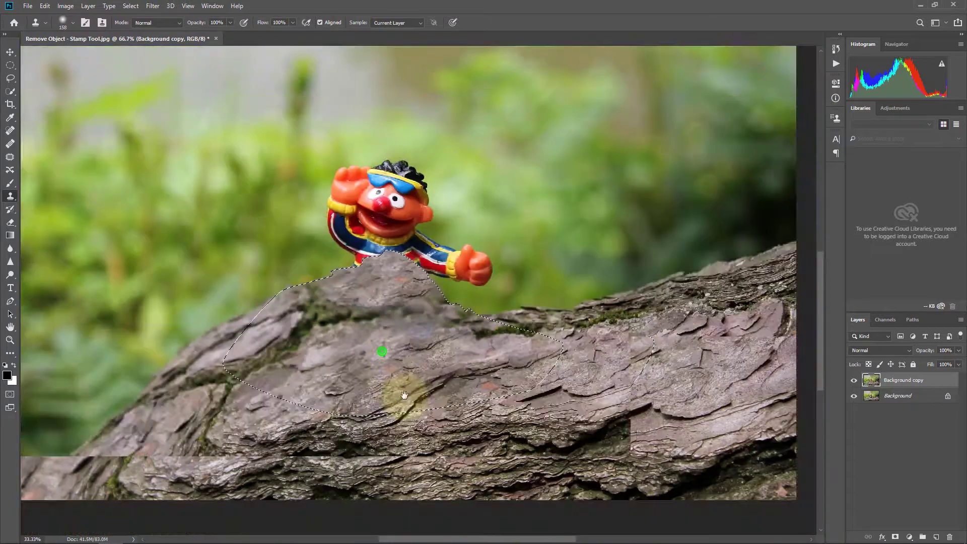
{"action": "scroll", "coordinate": [400, 368], "scroll_direction": "up", "scroll_amount": 1}
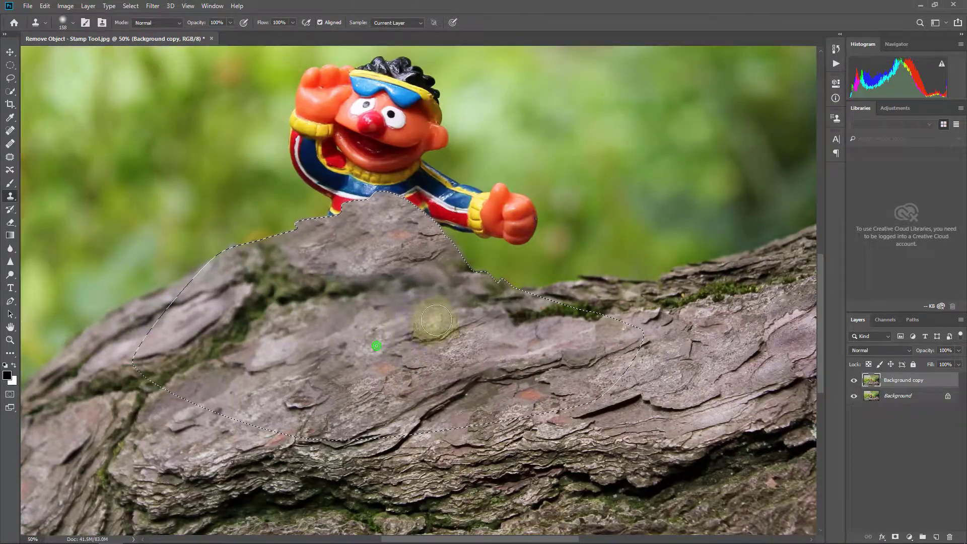
{"action": "left_click", "coordinate": [438, 313], "text": "alt"}
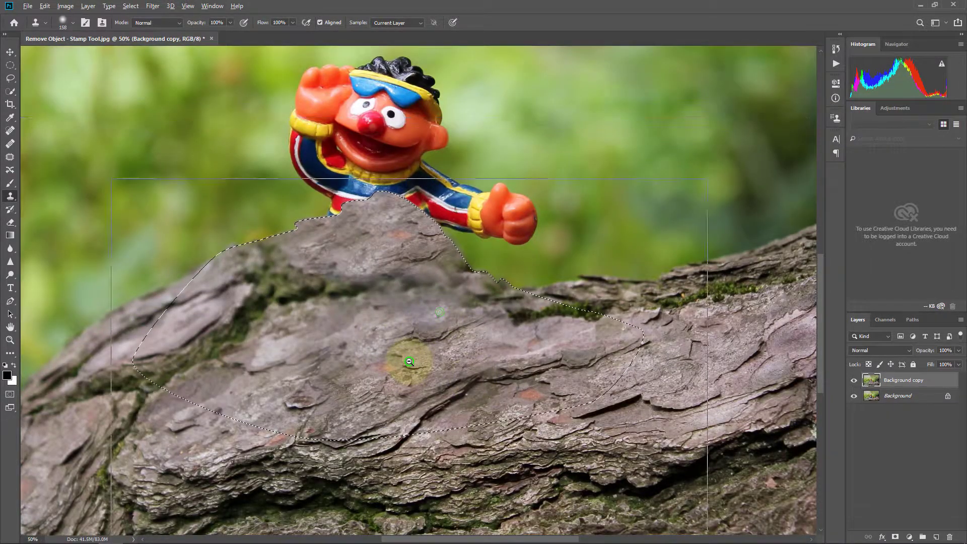
{"action": "scroll", "coordinate": [409, 361], "scroll_direction": "down", "scroll_amount": 1}
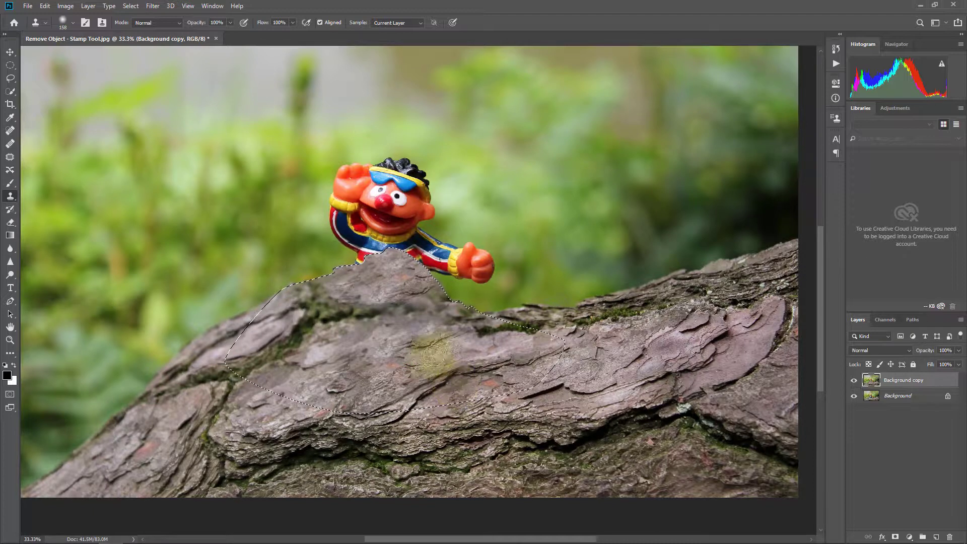
{"action": "scroll", "coordinate": [337, 317], "scroll_direction": "up", "scroll_amount": 1}
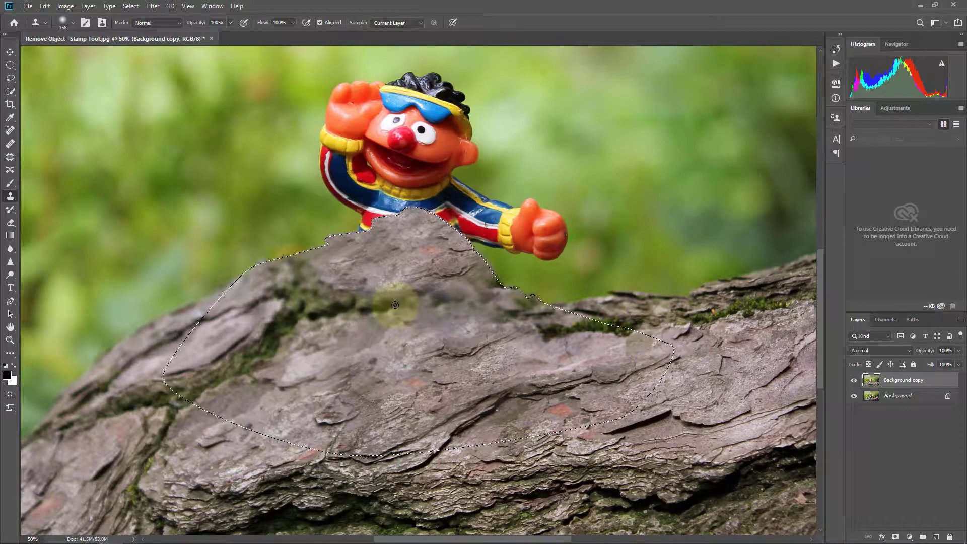
Sample the mossy crack left of the hump and clone it across the hump's base toward the right edge.
{"action": "left_click", "coordinate": [335, 303], "text": "alt"}
{"action": "left_click", "coordinate": [402, 303]}
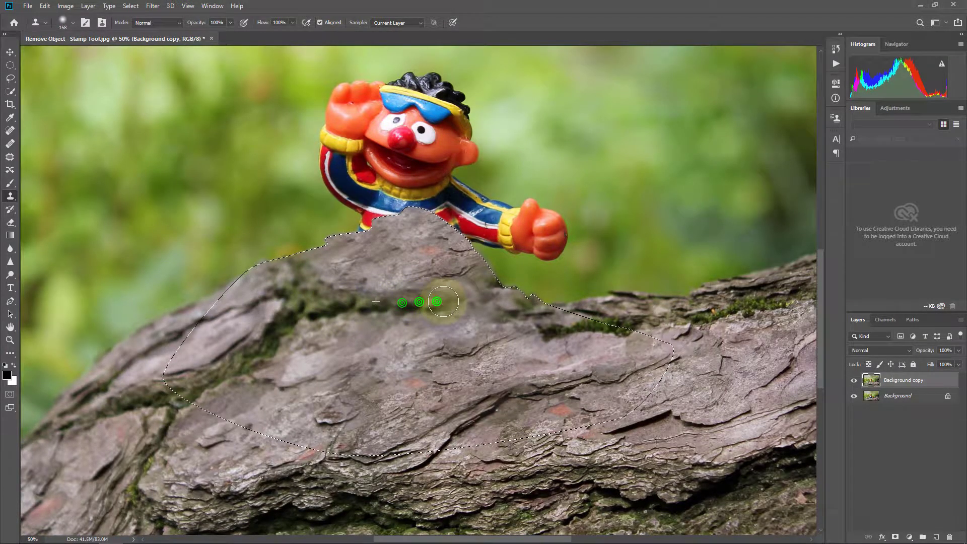
{"action": "left_click", "coordinate": [491, 300]}
{"action": "left_click", "coordinate": [505, 300]}
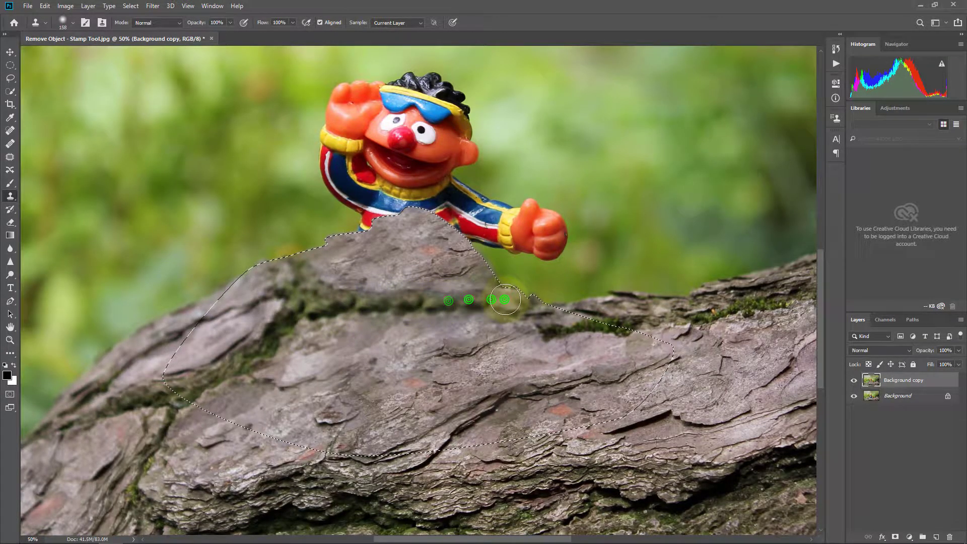
Sample the bark below the crack and clone it over the right end of the cloned moss line.
{"action": "left_click", "coordinate": [433, 342], "text": "alt"}
{"action": "left_click", "coordinate": [507, 315]}
{"action": "left_click", "coordinate": [529, 297]}
{"action": "left_click", "coordinate": [470, 334], "text": "alt"}
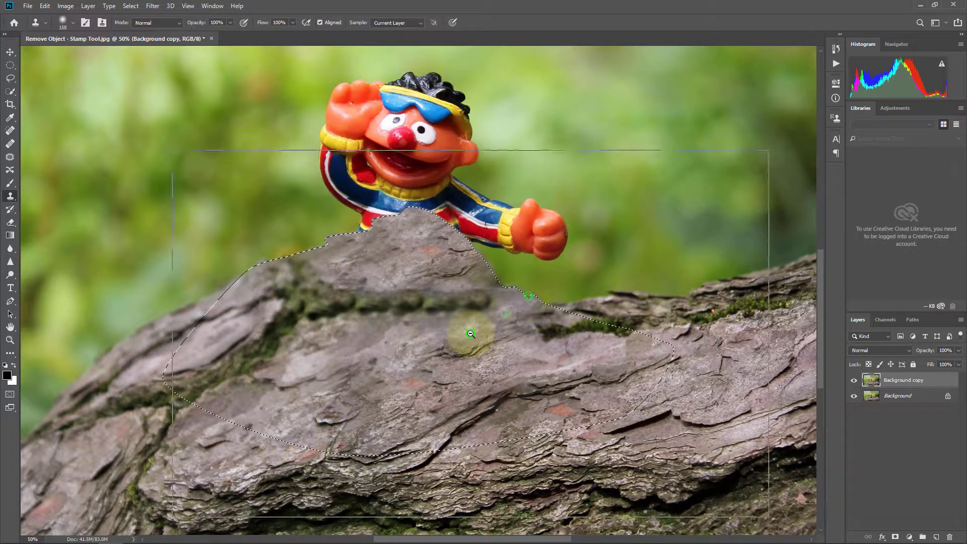
{"action": "left_click", "coordinate": [477, 333], "text": "alt"}
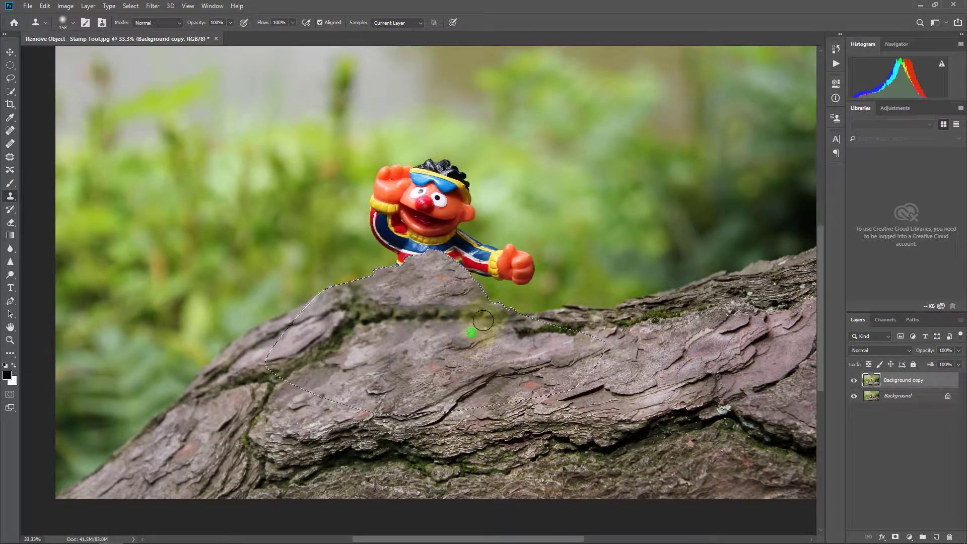
{"action": "left_click", "coordinate": [514, 318]}
Invert the selection to cover everything outside the retouched bark area.
{"action": "left_click", "coordinate": [438, 352], "text": "alt"}
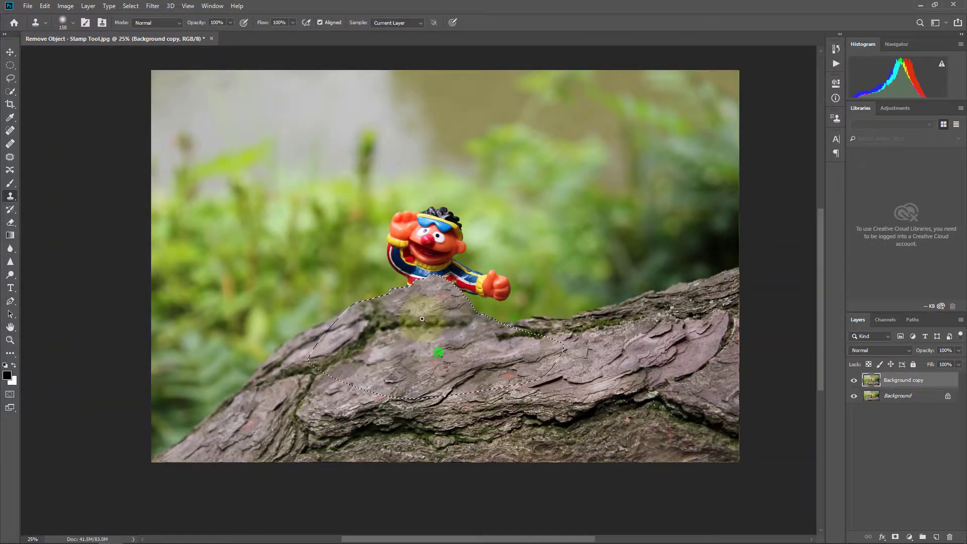
{"action": "left_click", "coordinate": [427, 322], "text": "ctrl"}
{"action": "left_click_drag", "start_coordinate": [423, 328], "coordinate": [419, 374]}
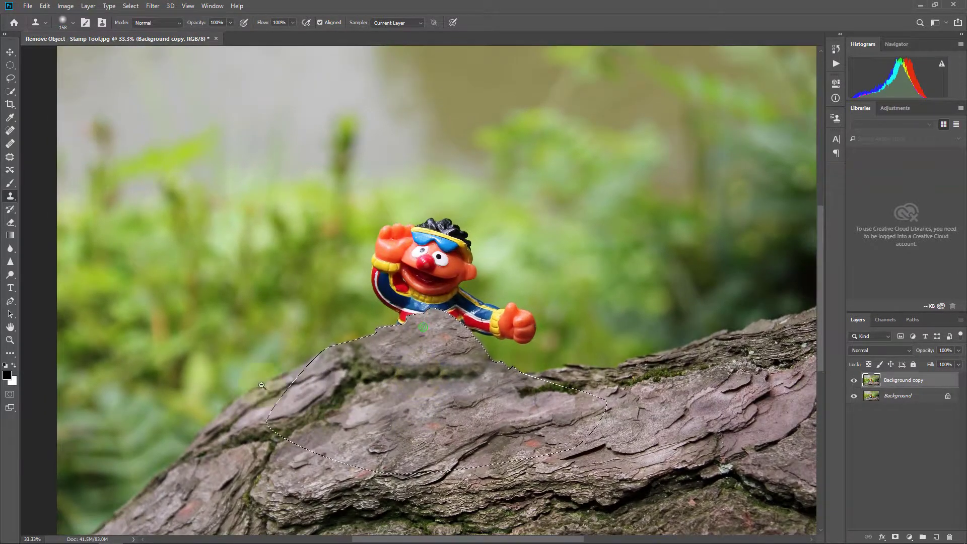
{"action": "left_click", "coordinate": [487, 357], "text": "alt"}
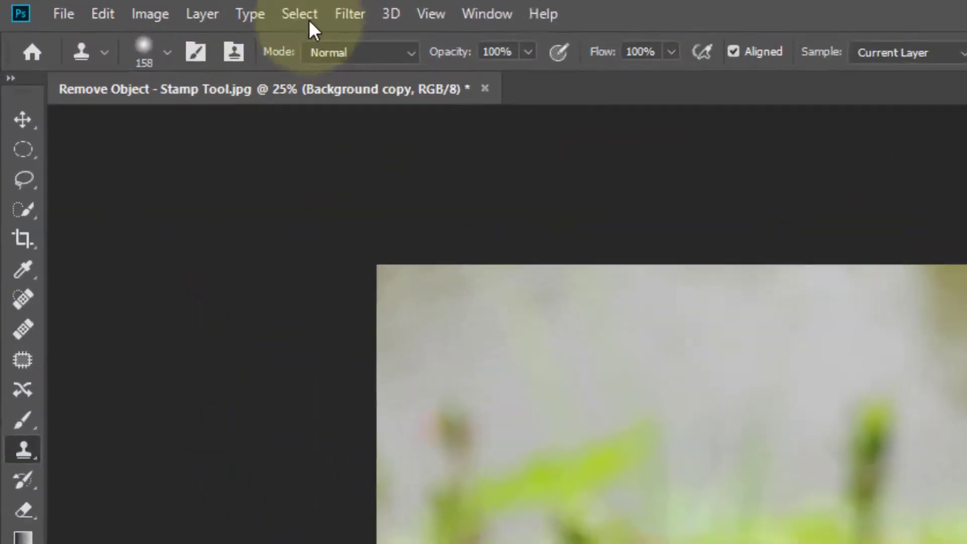
{"action": "left_click", "coordinate": [299, 13]}
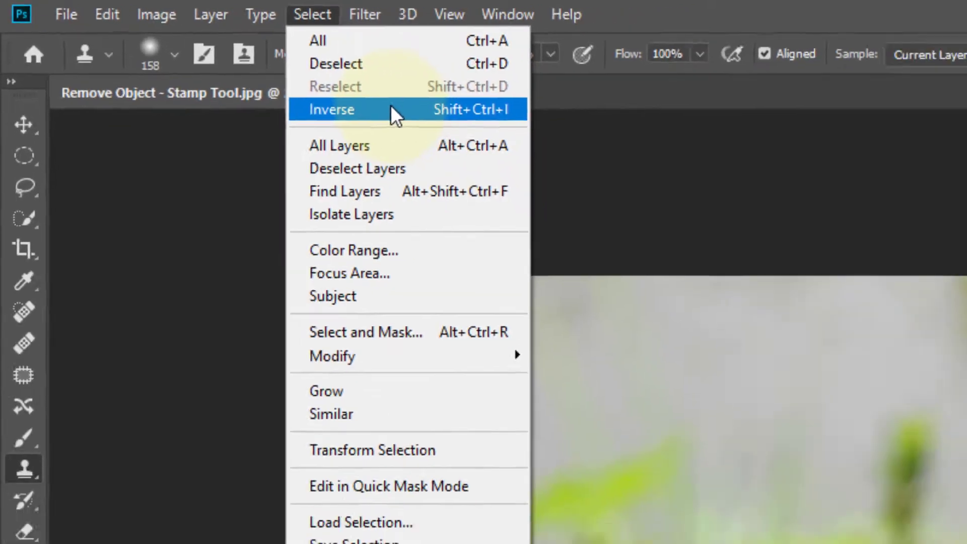
{"action": "left_click", "coordinate": [473, 132]}
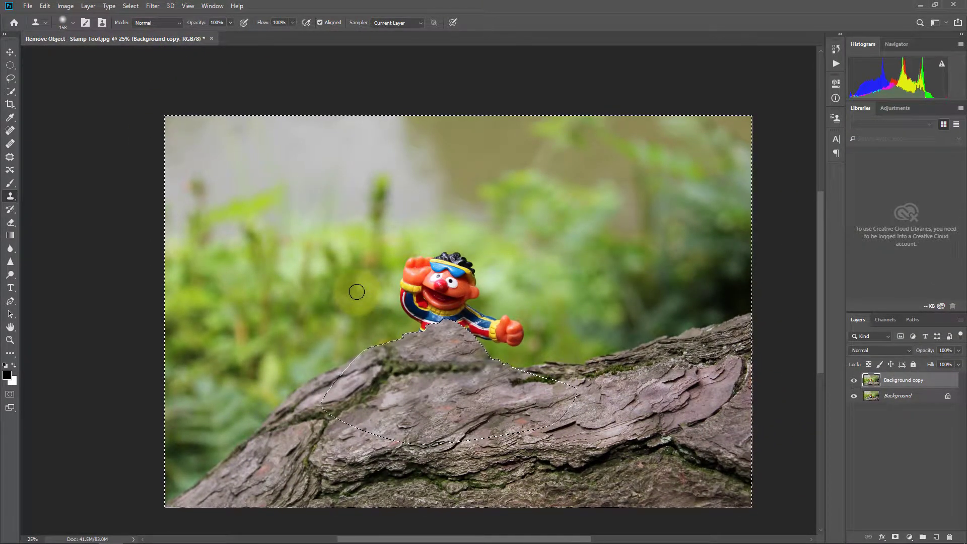
Enlarge the brush to about 518 px, sample foliage left of the figure, and clone it over the head, body and arm.
{"action": "left_click_drag", "start_coordinate": [331, 292], "coordinate": [354, 292]}
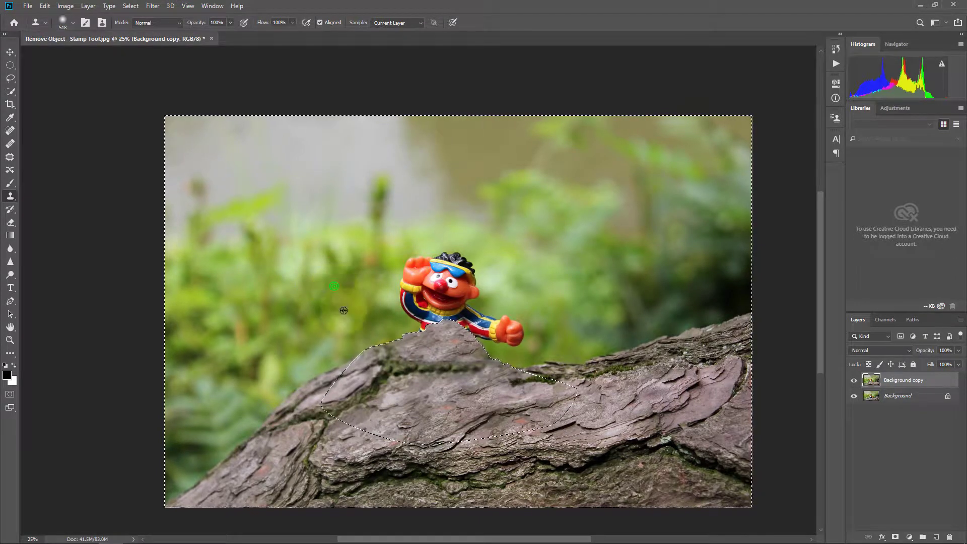
{"action": "left_click", "coordinate": [343, 311], "text": "alt"}
{"action": "left_click", "coordinate": [424, 310]}
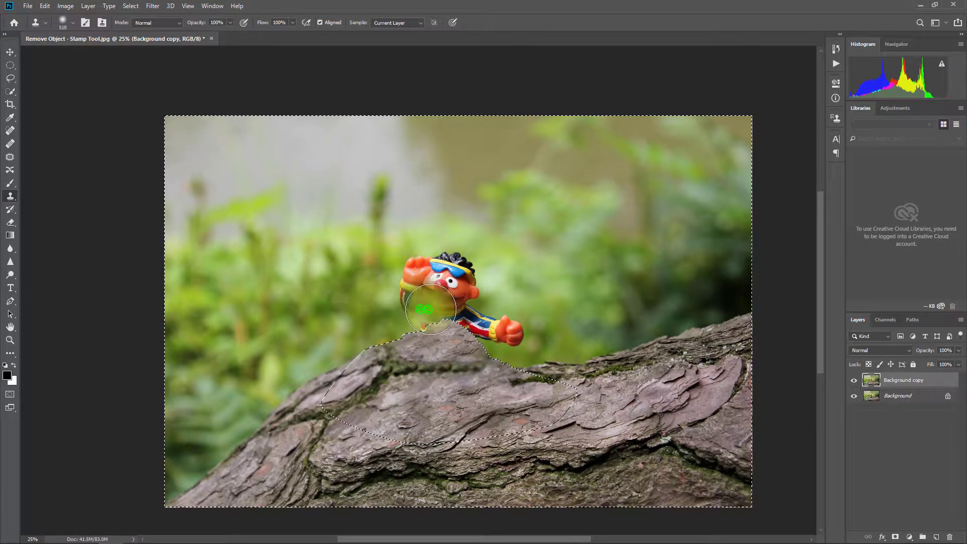
{"action": "mouse_move", "coordinate": [422, 316]}
{"action": "left_mouse_down"}
{"action": "mouse_move", "coordinate": [404, 283]}
{"action": "mouse_move", "coordinate": [443, 274]}
{"action": "mouse_move", "coordinate": [401, 280]}
{"action": "mouse_move", "coordinate": [443, 279]}
{"action": "left_mouse_up"}
{"action": "left_click", "coordinate": [457, 271]}
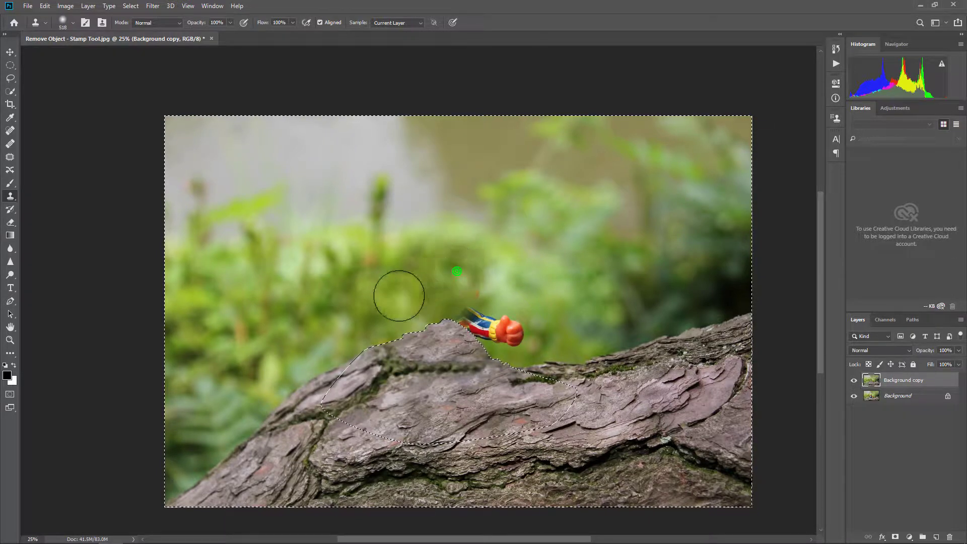
{"action": "left_click", "coordinate": [462, 309]}
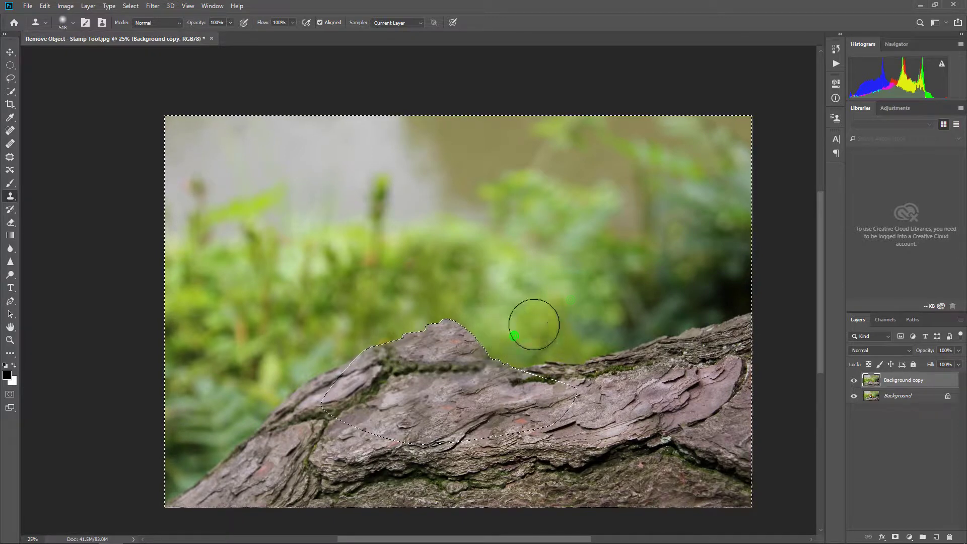
Sample the foliage above the hump and clone it along the hump's top edge.
{"action": "left_click", "coordinate": [455, 328], "text": "alt"}
{"action": "left_click", "coordinate": [459, 288], "text": "alt"}
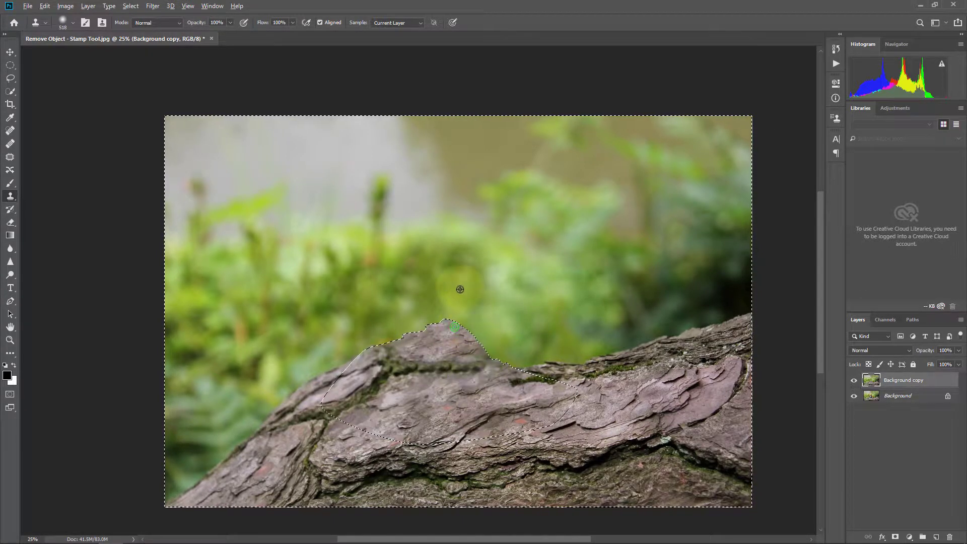
{"action": "left_click", "coordinate": [442, 328]}
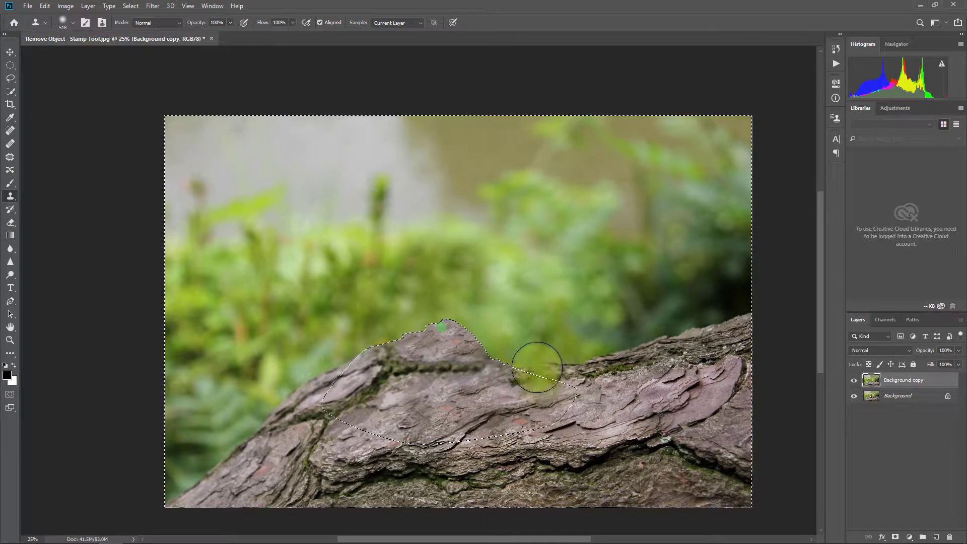
Deselect the inverted selection around the retouched photo.
{"action": "left_click", "coordinate": [513, 338], "text": "alt"}
{"action": "scroll", "coordinate": [514, 337], "scroll_direction": "down", "scroll_amount": 1}
{"action": "scroll", "coordinate": [514, 337], "scroll_direction": "down", "scroll_amount": 1}
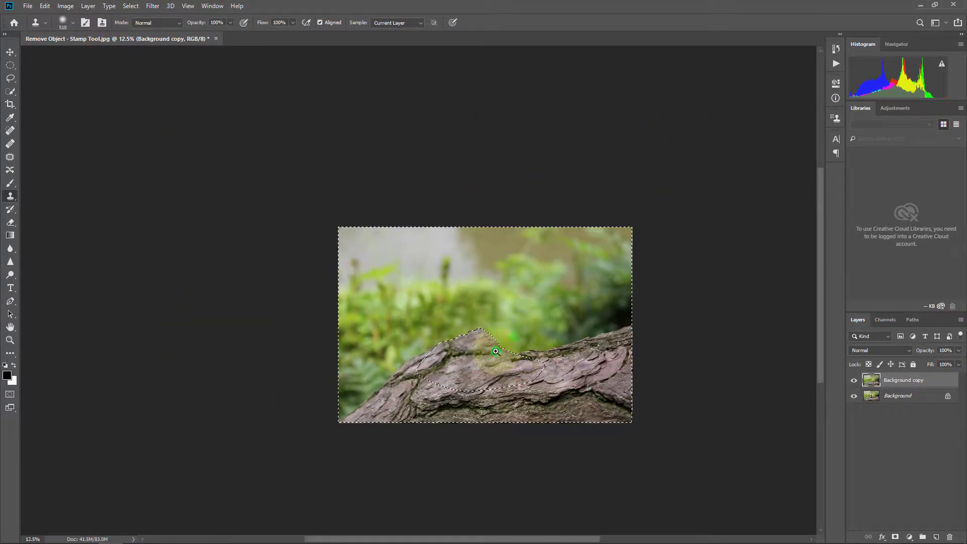
{"action": "scroll", "coordinate": [507, 374], "scroll_direction": "up", "scroll_amount": 1}
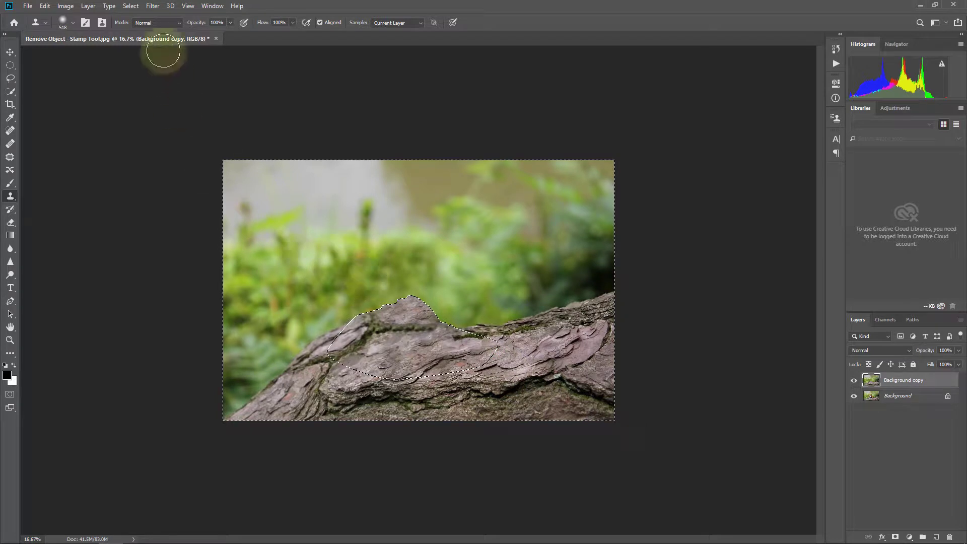
{"action": "left_click", "coordinate": [131, 7]}
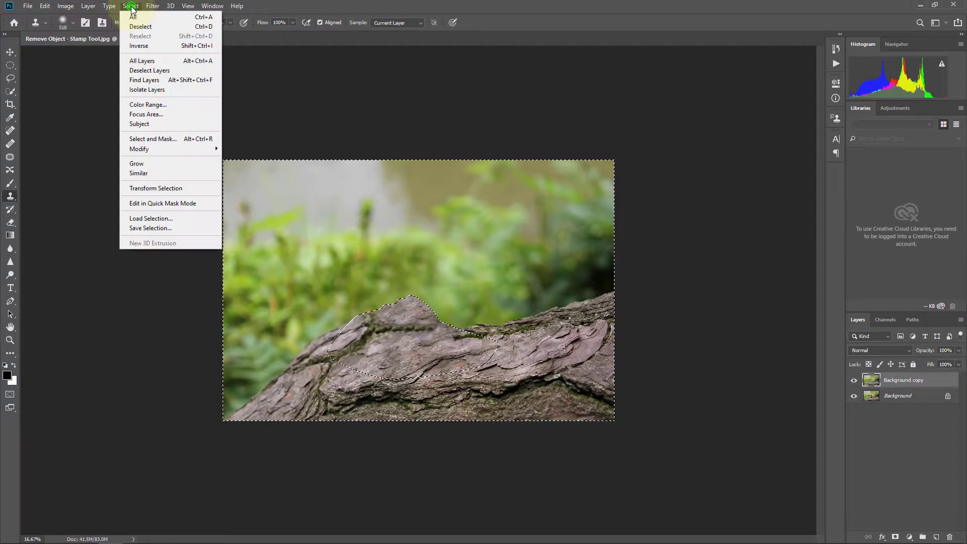
{"action": "left_click", "coordinate": [172, 27]}
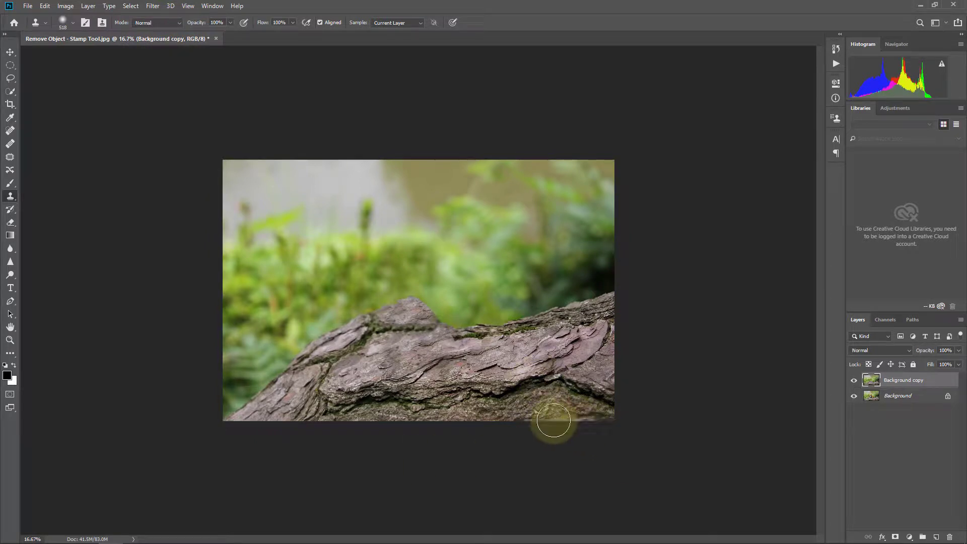
Compare the retouched photo with the original by hiding and showing the Background copy layer several times.
{"action": "left_click", "coordinate": [479, 341], "text": "alt"}
{"action": "left_click", "coordinate": [504, 335], "text": "alt"}
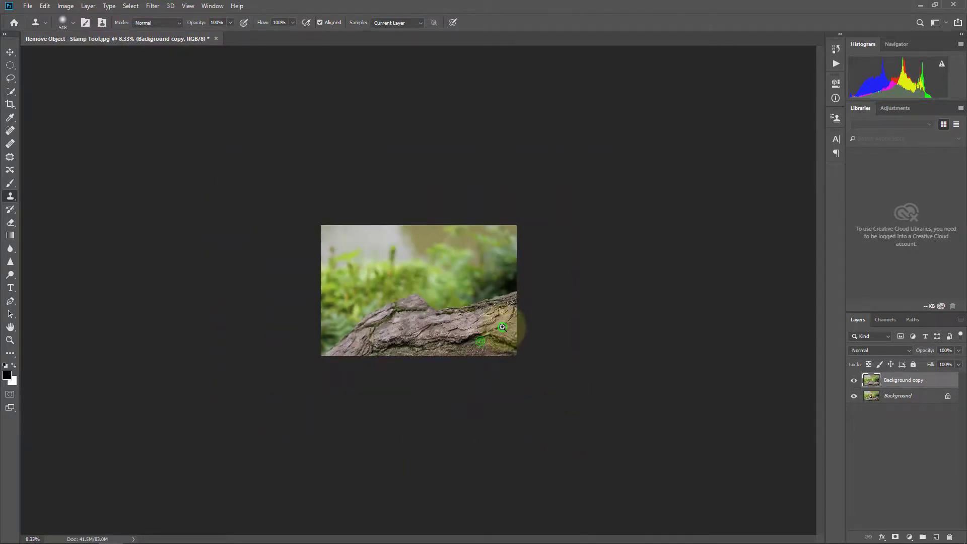
{"action": "left_click", "coordinate": [502, 328], "text": "ctrl"}
{"action": "key", "text": "v"}
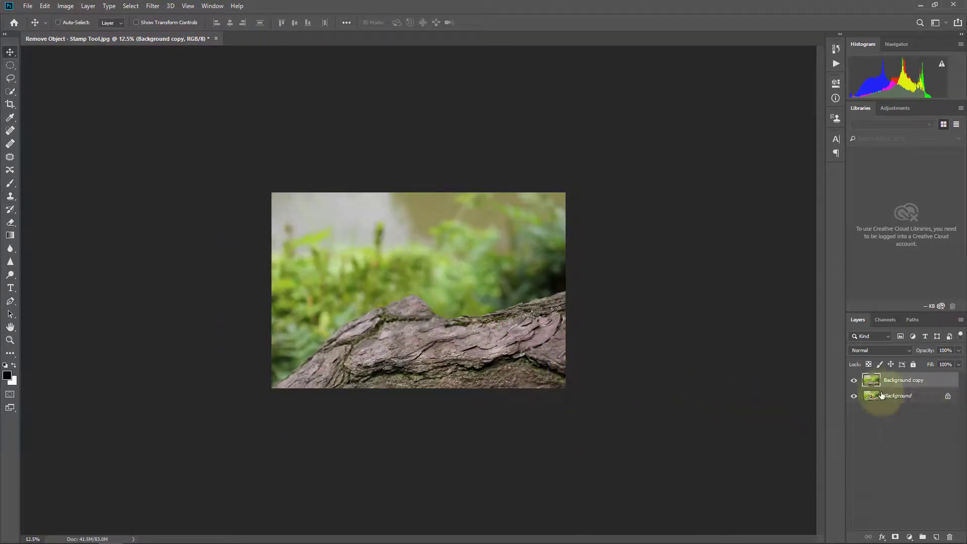
{"action": "left_click", "coordinate": [854, 382]}
{"action": "left_click", "coordinate": [853, 382]}
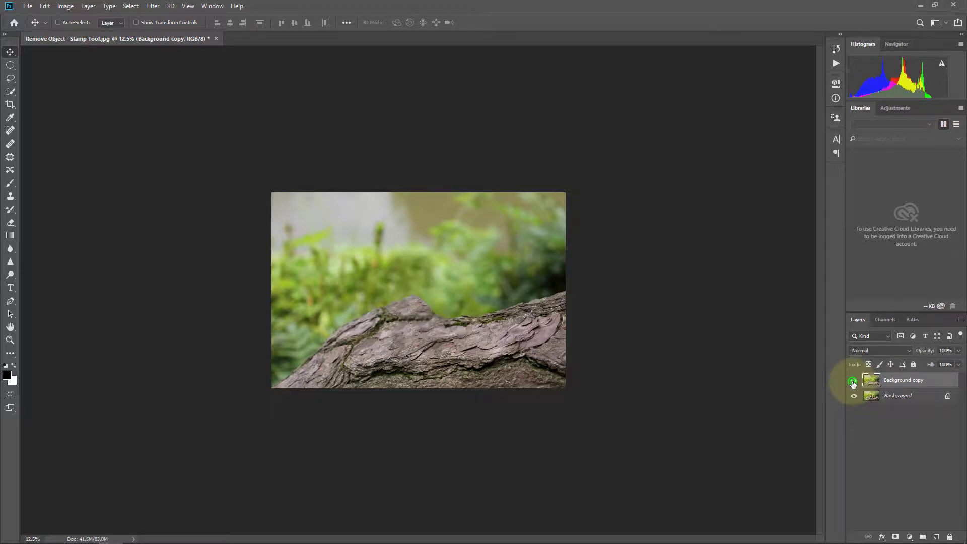
{"action": "left_click", "coordinate": [853, 382]}
{"action": "left_click", "coordinate": [852, 382]}
{"action": "left_click", "coordinate": [853, 382]}
{"action": "left_click", "coordinate": [853, 381]}
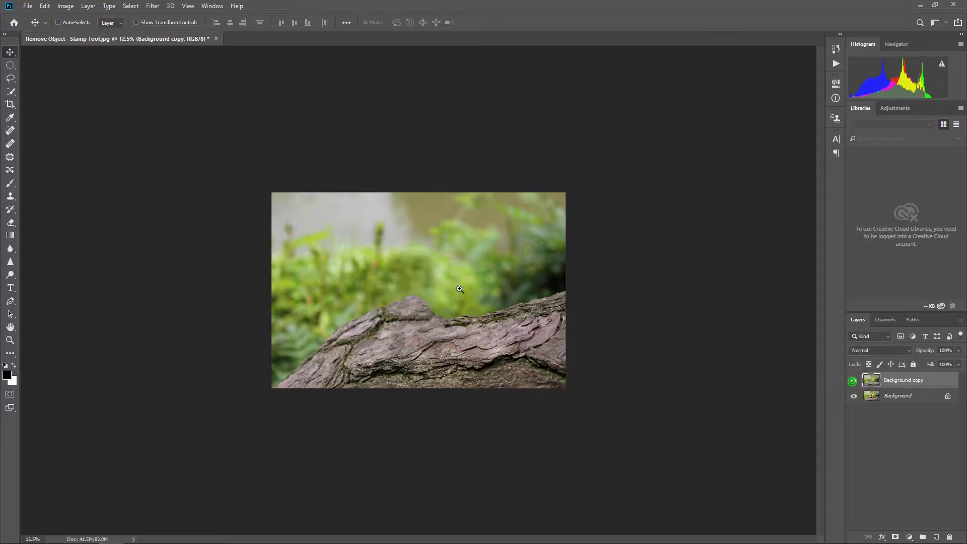
Reduce the Clone Stamp brush to about 414 px and clone nearby foliage over the patchy blurred greenery above the bark hump.
{"action": "left_click", "coordinate": [456, 286]}
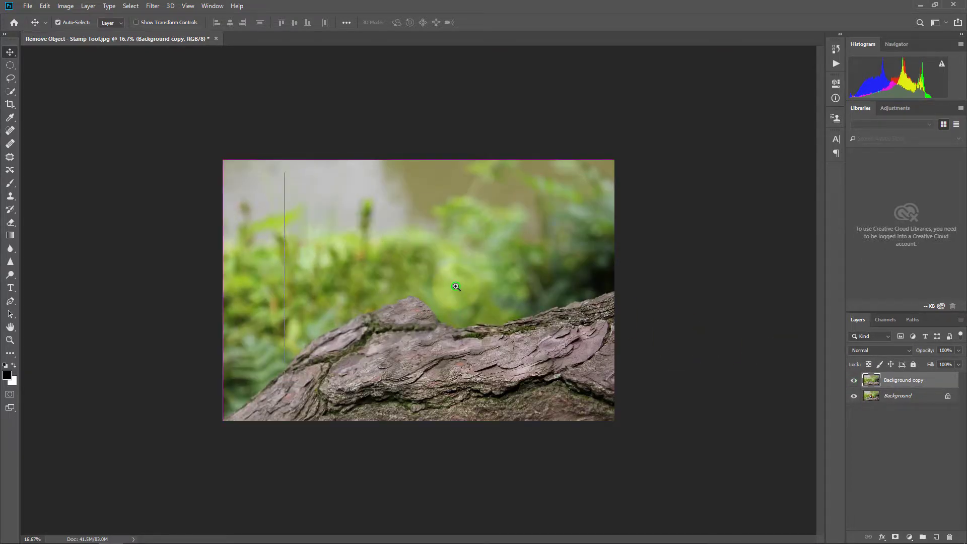
{"action": "left_click", "coordinate": [456, 286]}
{"action": "key", "text": "s"}
{"action": "mouse_move", "coordinate": [473, 263]}
{"action": "left_mouse_down"}
{"action": "mouse_move", "coordinate": [459, 261]}
{"action": "mouse_move", "coordinate": [473, 264]}
{"action": "left_mouse_up"}
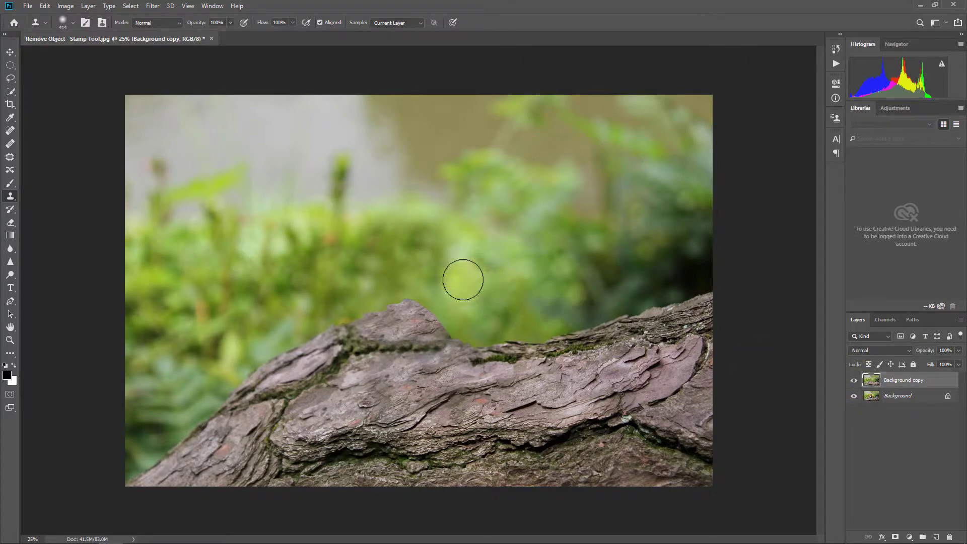
{"action": "left_click", "coordinate": [438, 257]}
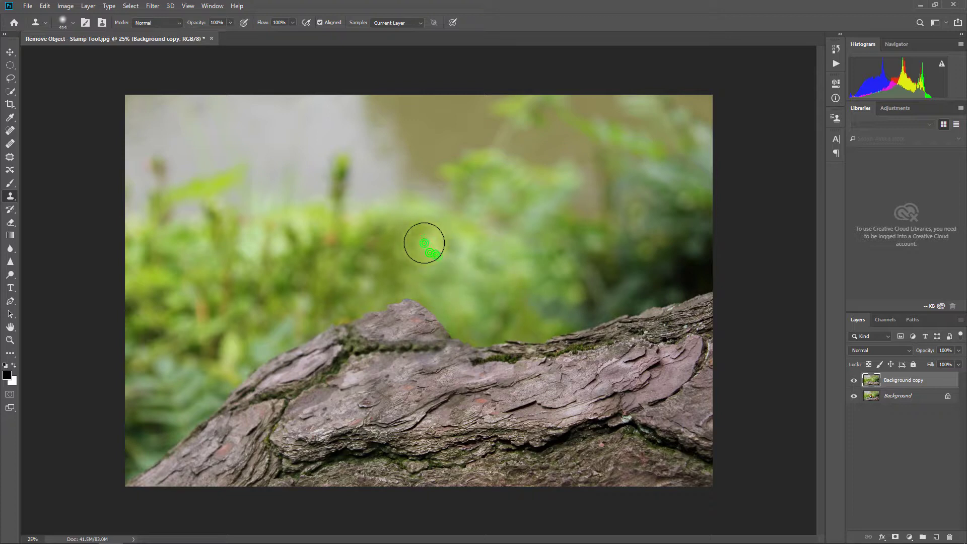
{"action": "left_click", "coordinate": [475, 278]}
{"action": "left_click", "coordinate": [426, 252]}
{"action": "left_click", "coordinate": [401, 244]}
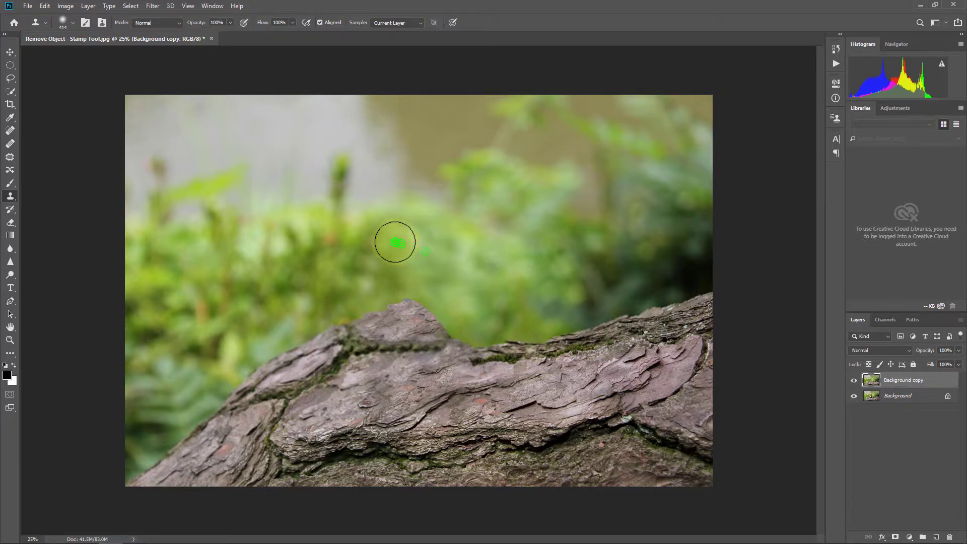
{"action": "left_click", "coordinate": [409, 262]}
{"action": "left_click", "coordinate": [396, 257]}
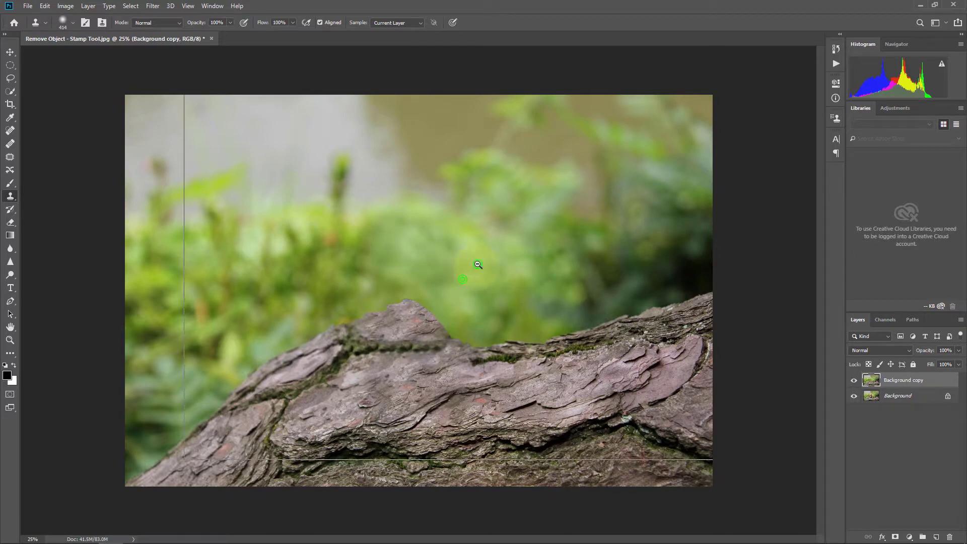
Inspect the final retouch up close and as a whole, toggling the Background copy layer's visibility to compare it with the original.
{"action": "key", "text": "ctrl+minus"}
{"action": "key", "text": "ctrl+minus"}
{"action": "key", "text": "v"}
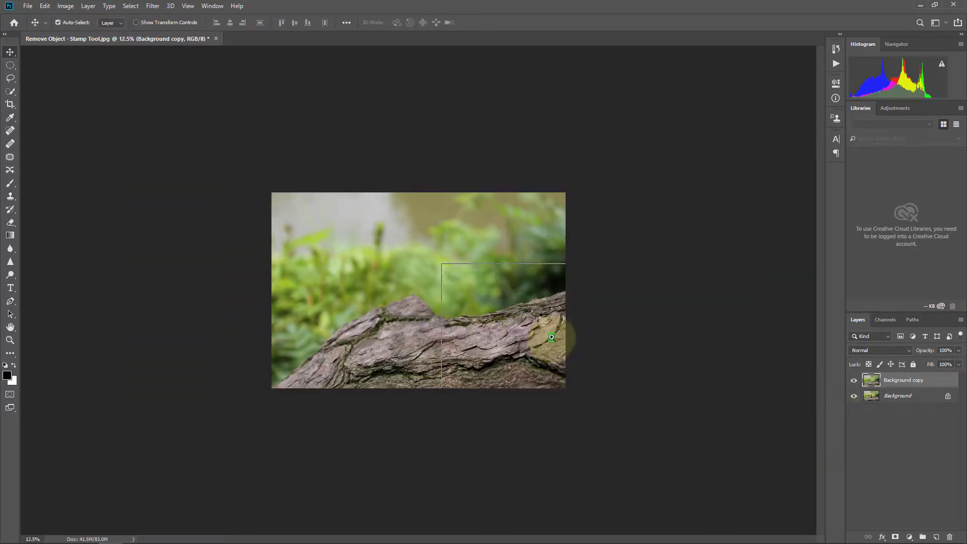
{"action": "key", "text": "ctrl+plus"}
{"action": "scroll", "coordinate": [619, 359], "scroll_direction": "up", "scroll_amount": 3}
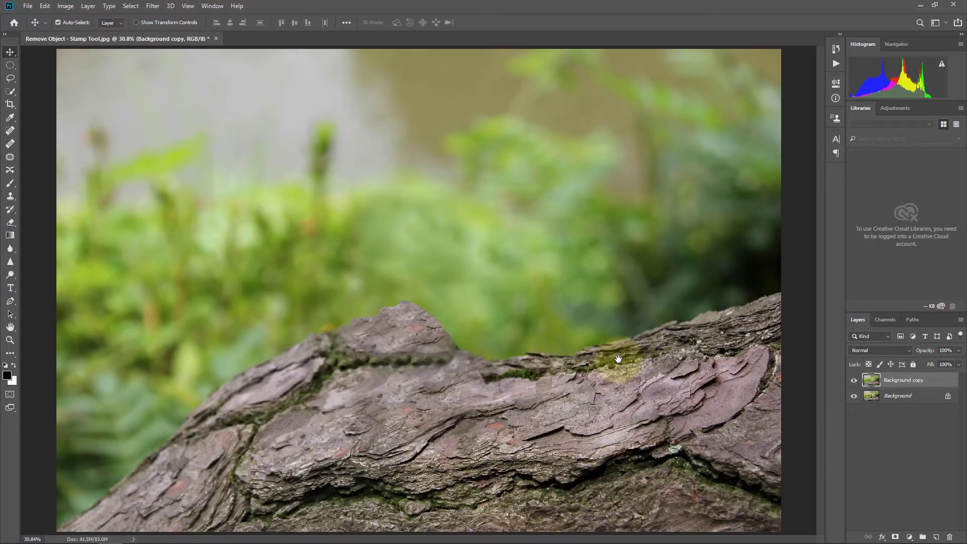
{"action": "key", "text": "ctrl+minus"}
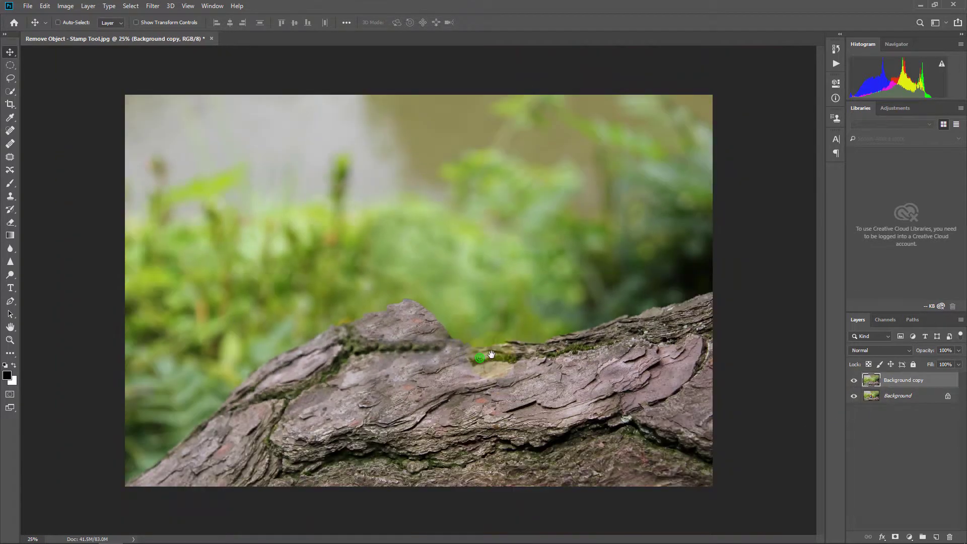
{"action": "left_click", "coordinate": [854, 380]}
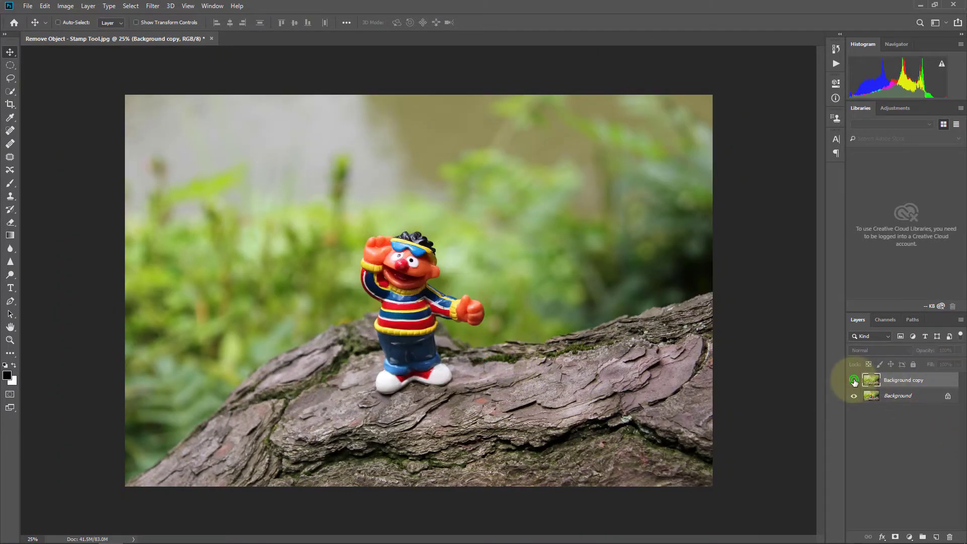
{"action": "left_click", "coordinate": [854, 381]}
{"action": "left_click", "coordinate": [854, 380]}
{"action": "left_click", "coordinate": [854, 381]}
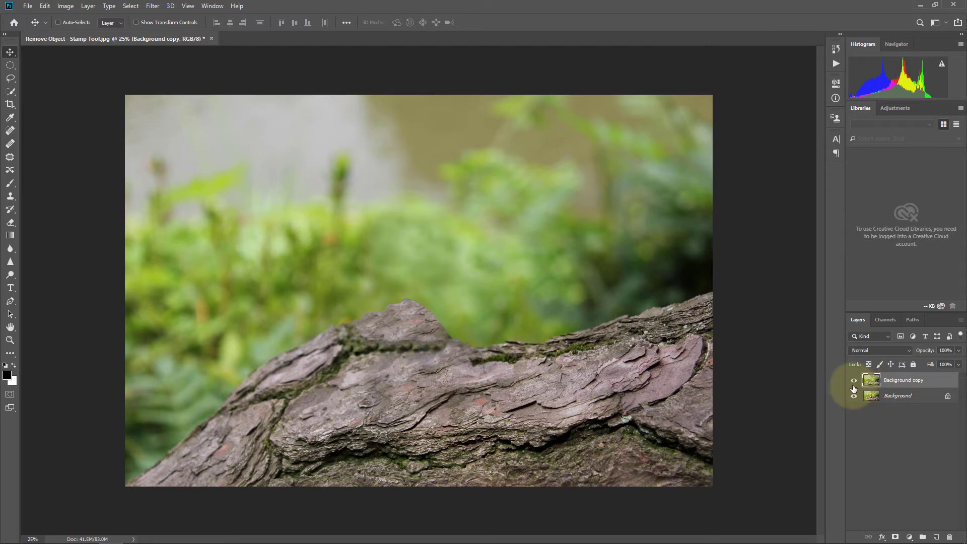
{"action": "left_click", "coordinate": [853, 382]}
{"action": "left_click", "coordinate": [854, 383]}
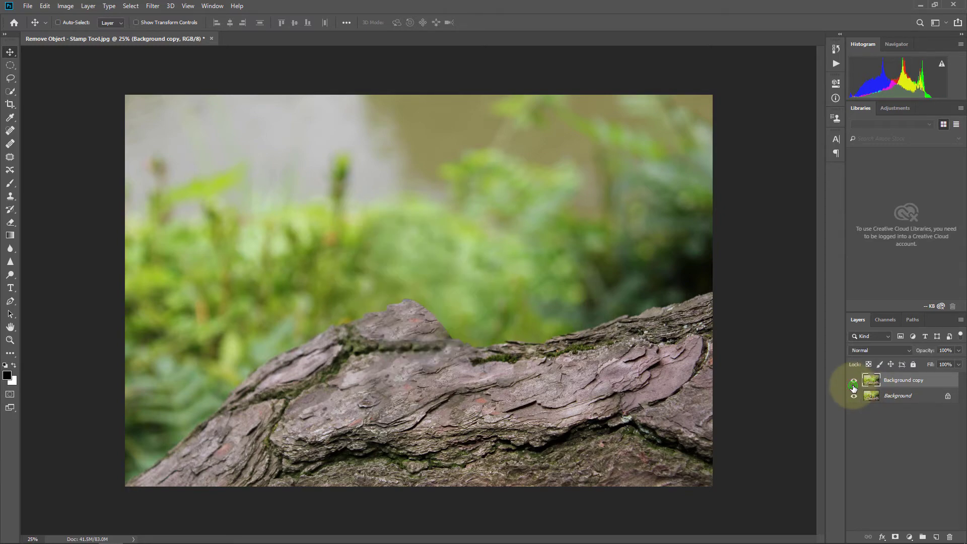